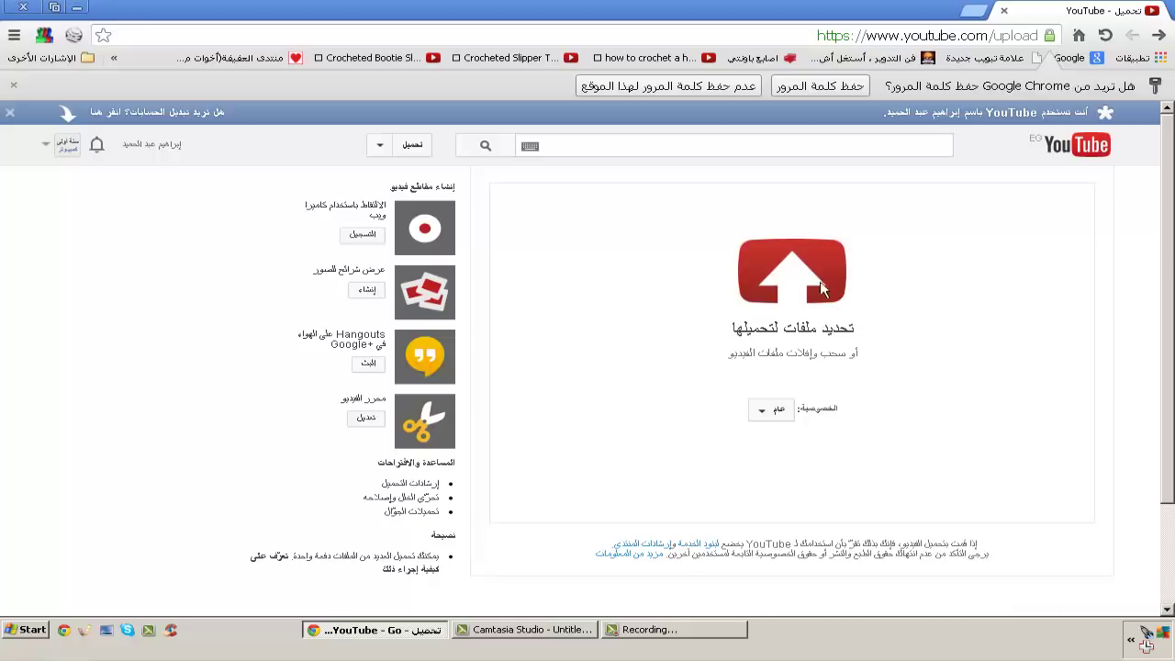
Try to choose the Desktop video "شرح طريقة عمل ايميل على جيميل" for upload through the file chooser.
click(816, 275)
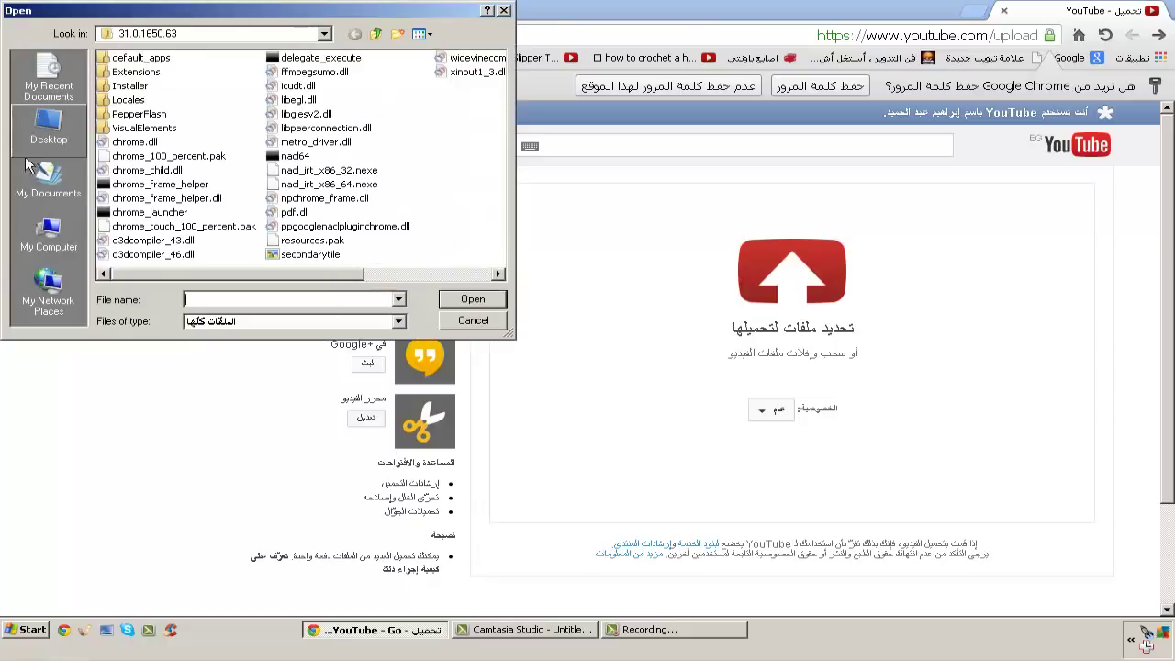
click(77, 142)
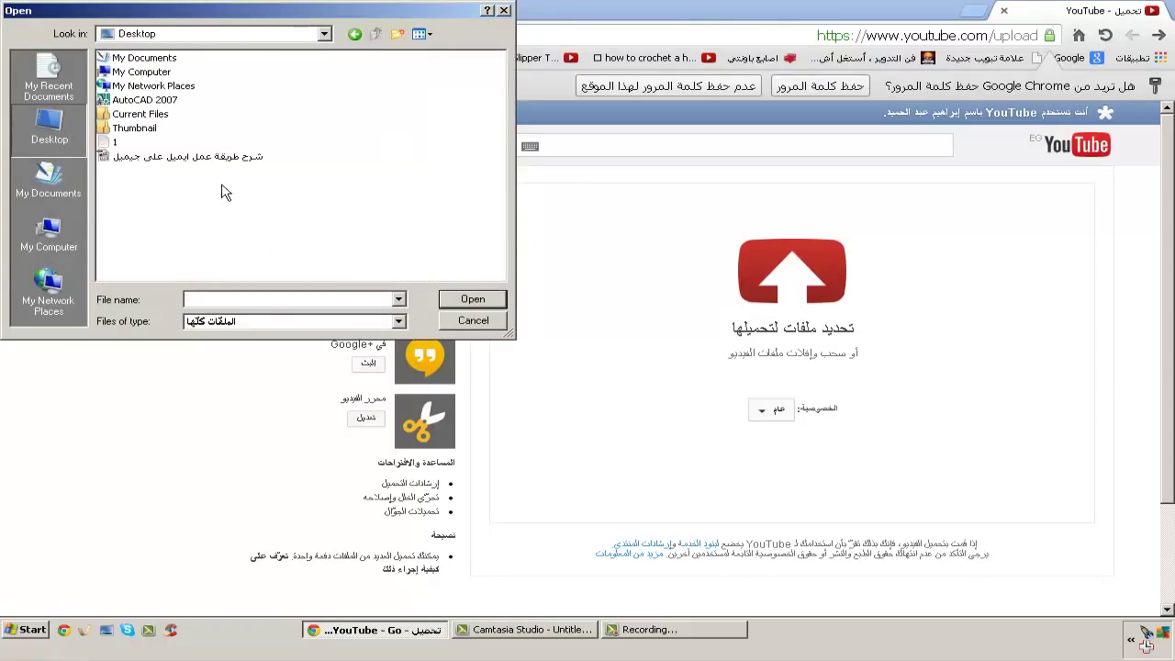
click(211, 158)
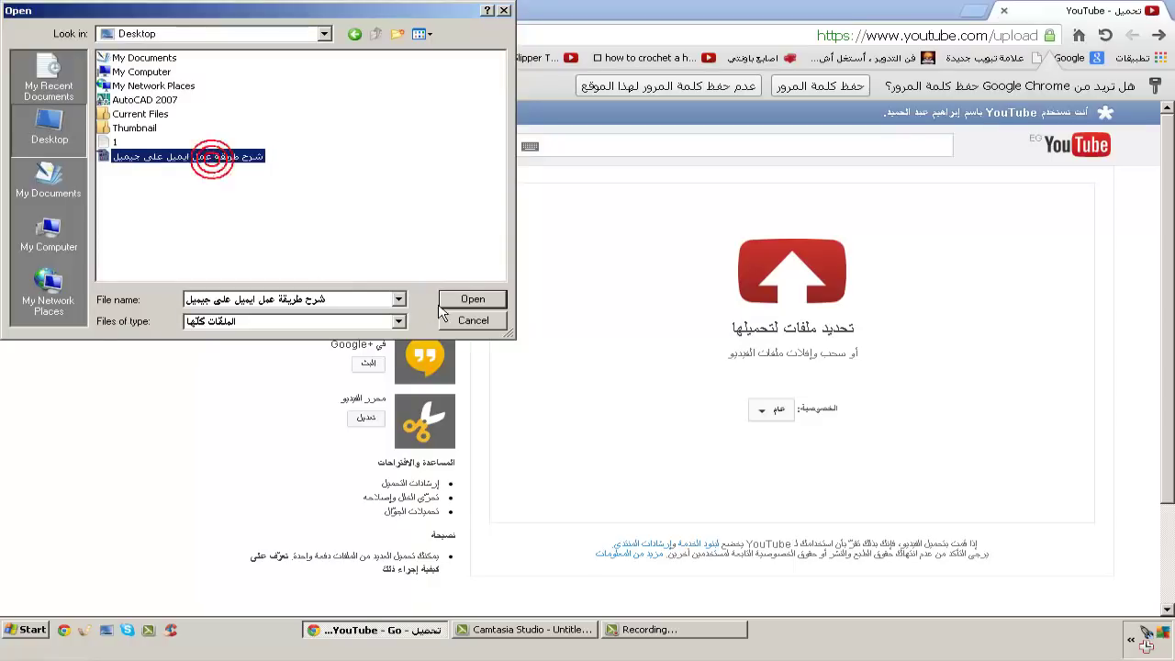
click(471, 301)
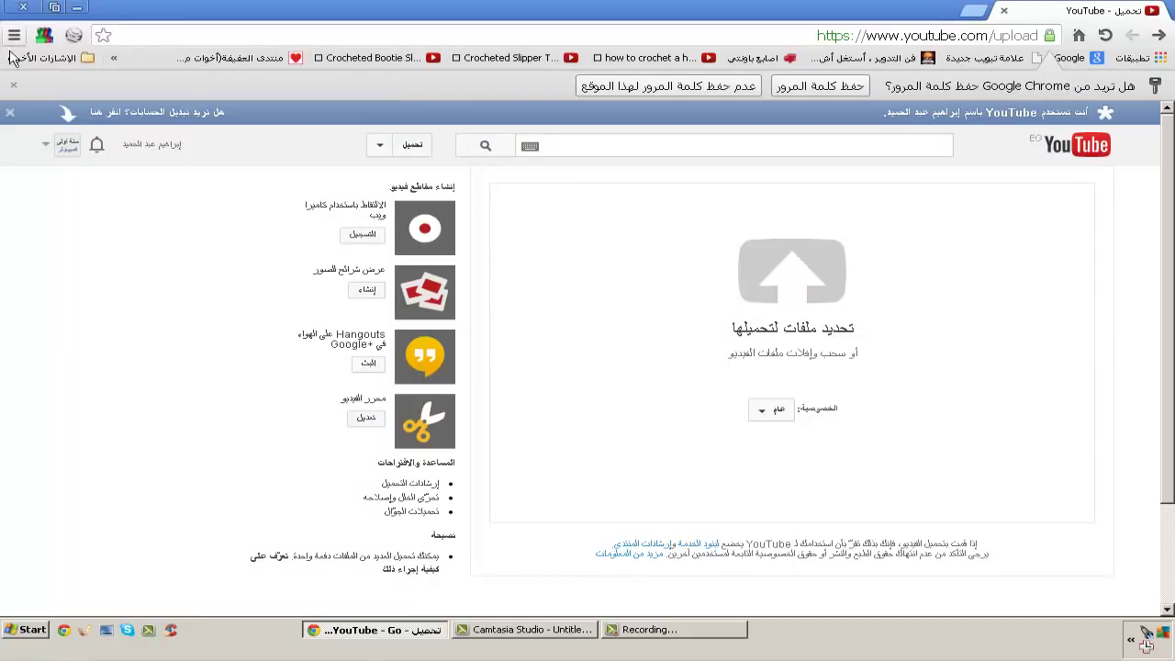
Upload the video "شرح طريقة عمل ايميل على جيميل" by dropping it from the desktop onto the upload area, then enlarge the browser window.
click(57, 9)
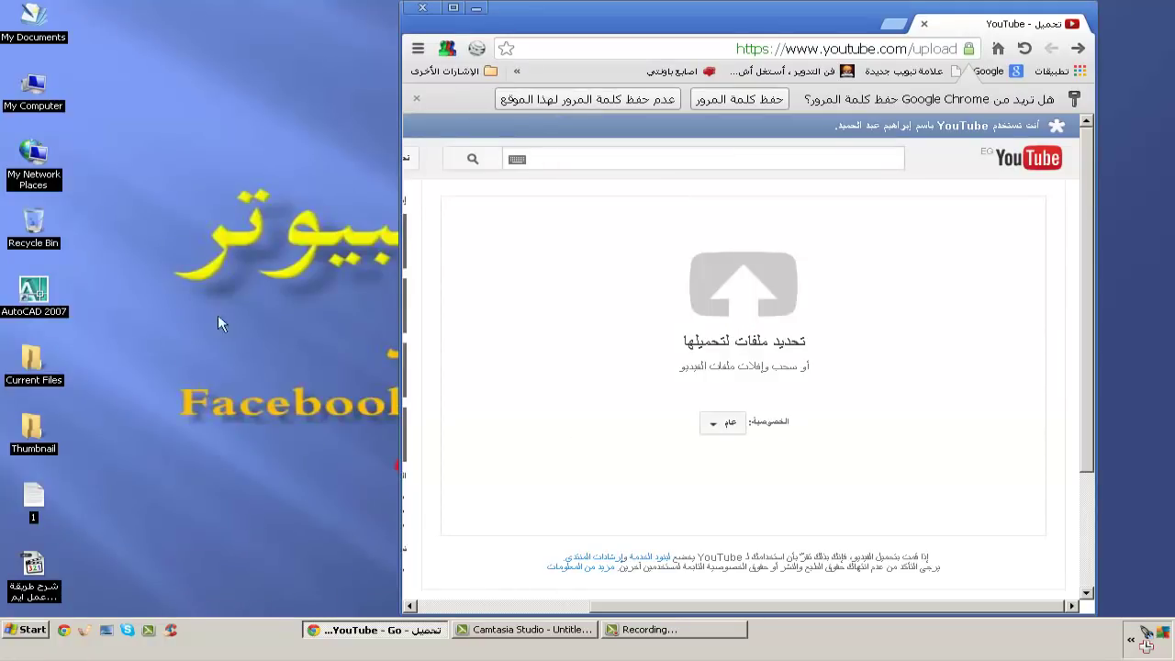
click(40, 580)
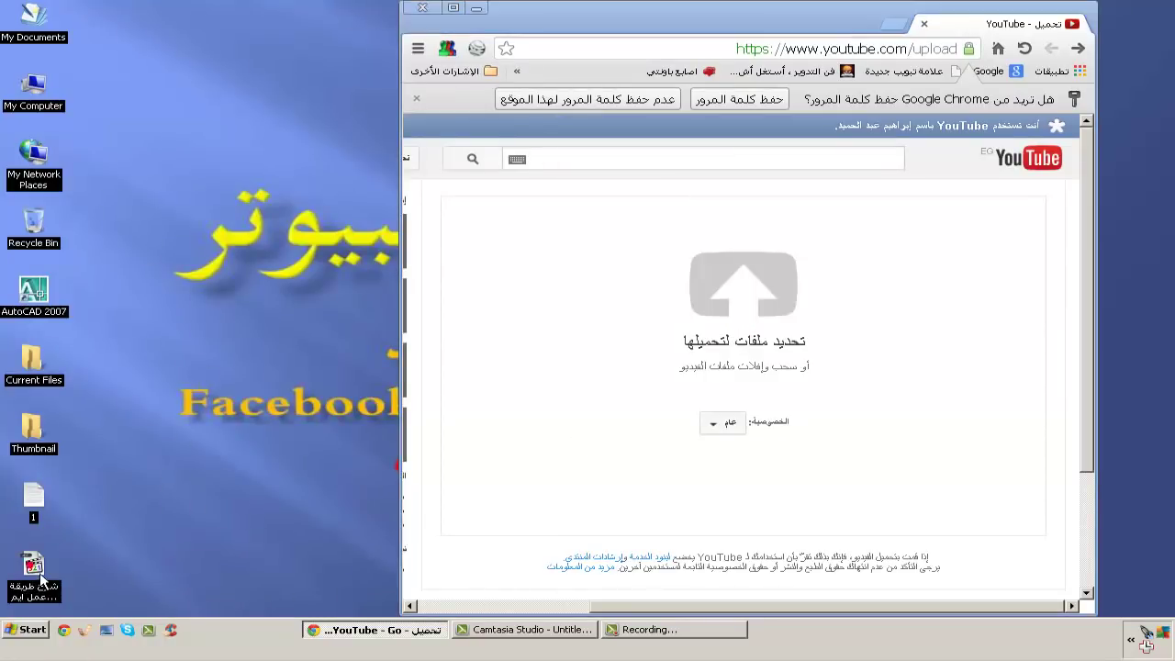
drag(40, 580, 767, 294)
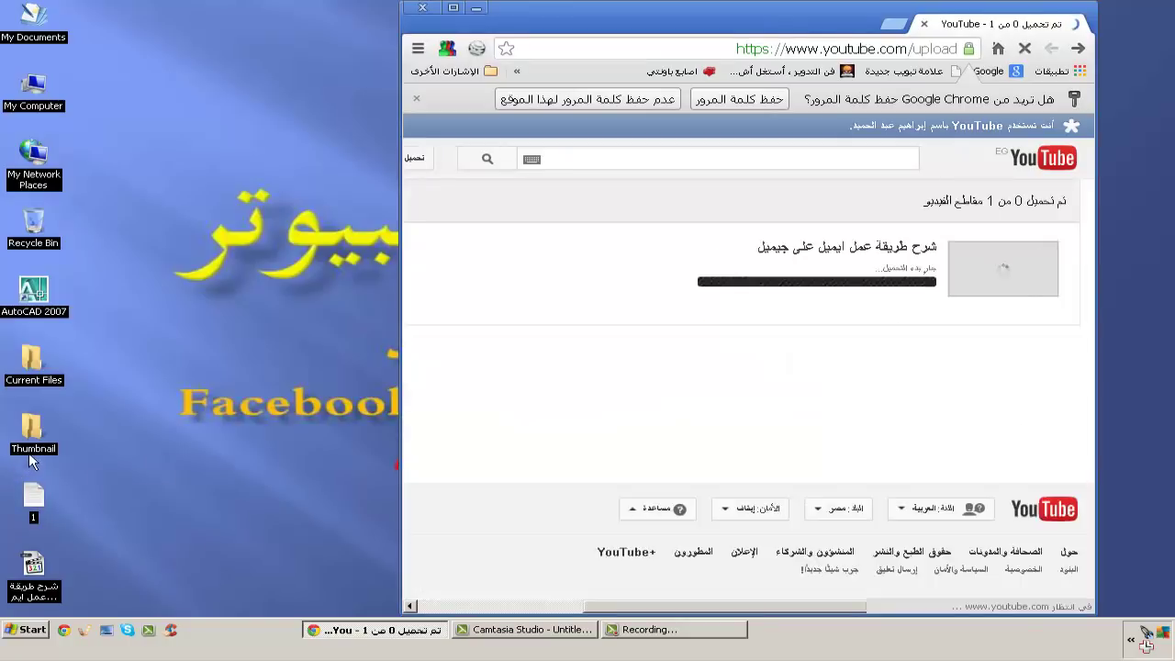
click(452, 8)
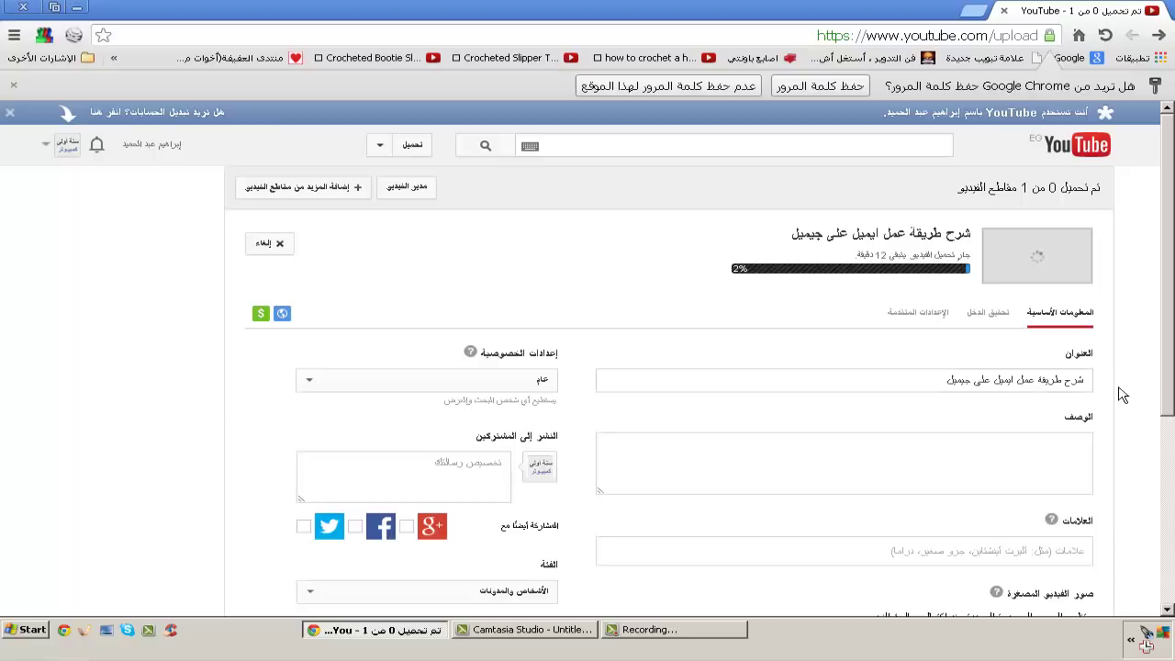
Extend the video title to "شرح طريقة عمل ايميل على جيميل ويوتيوب".
click(937, 390)
key(ctrl+a)
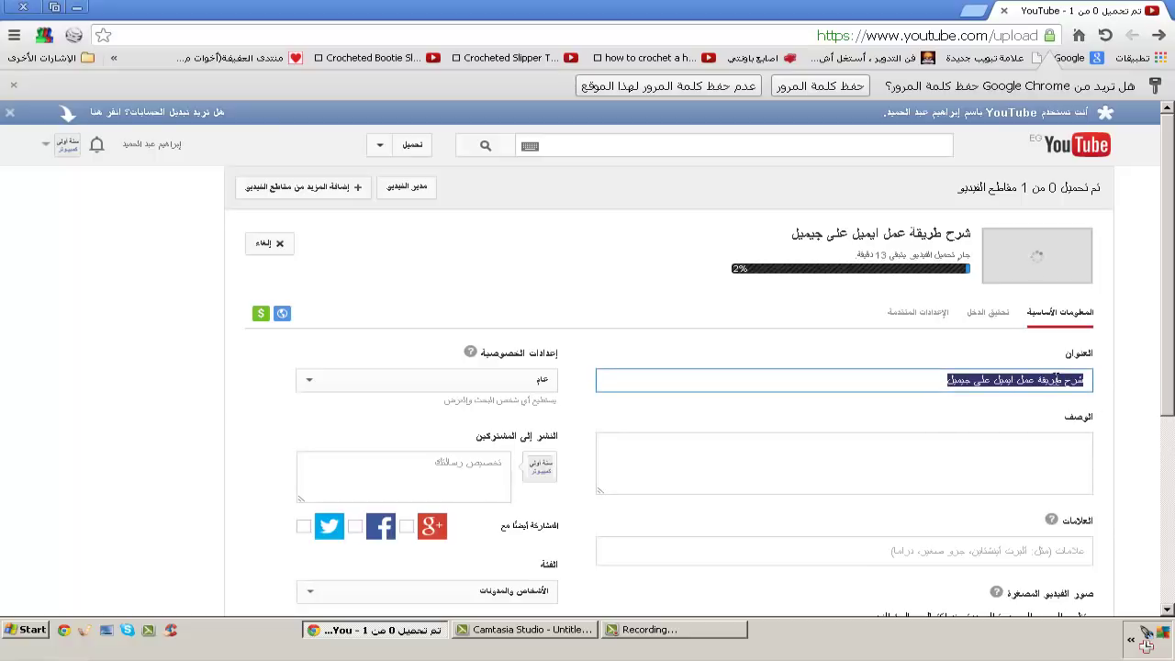
click(884, 391)
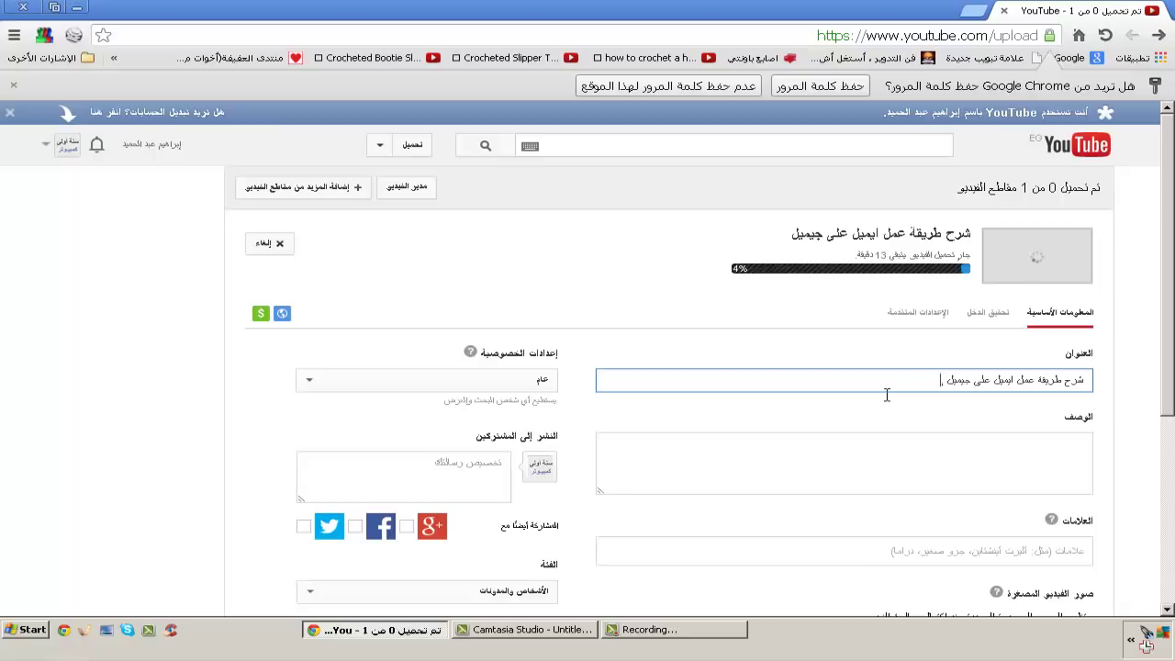
text(, d jd)
key(BackSpace)
key(BackSpace)
key(BackSpace)
key(BackSpace)
key(BackSpace)
key(BackSpace)
text(ويو)
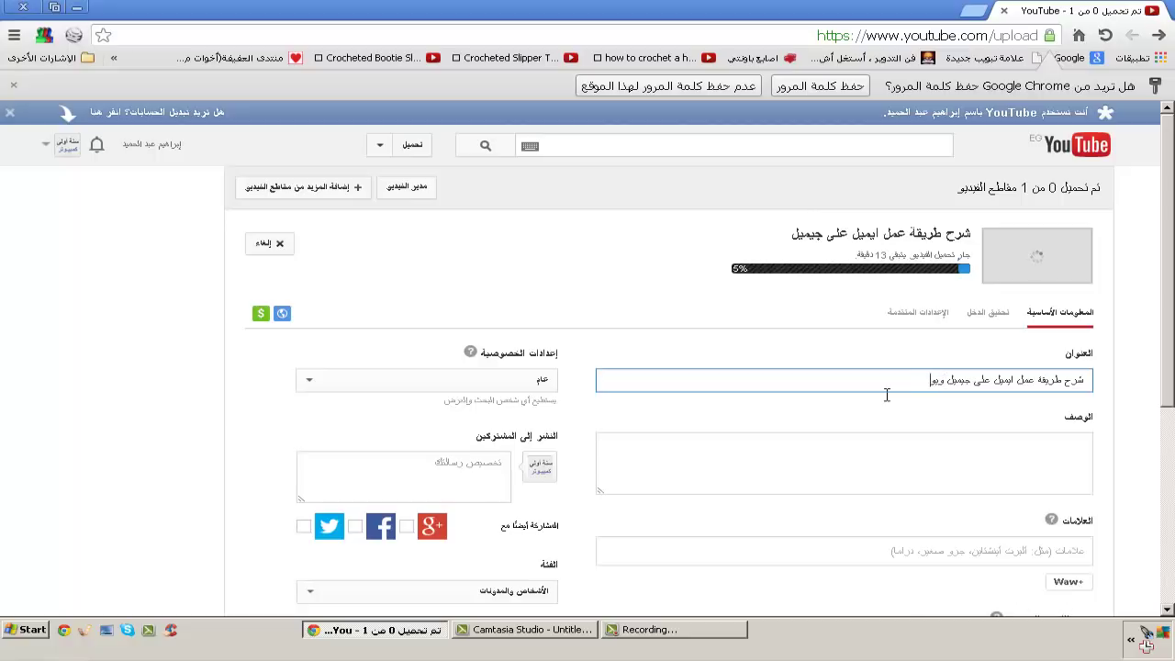
text(تيوب)
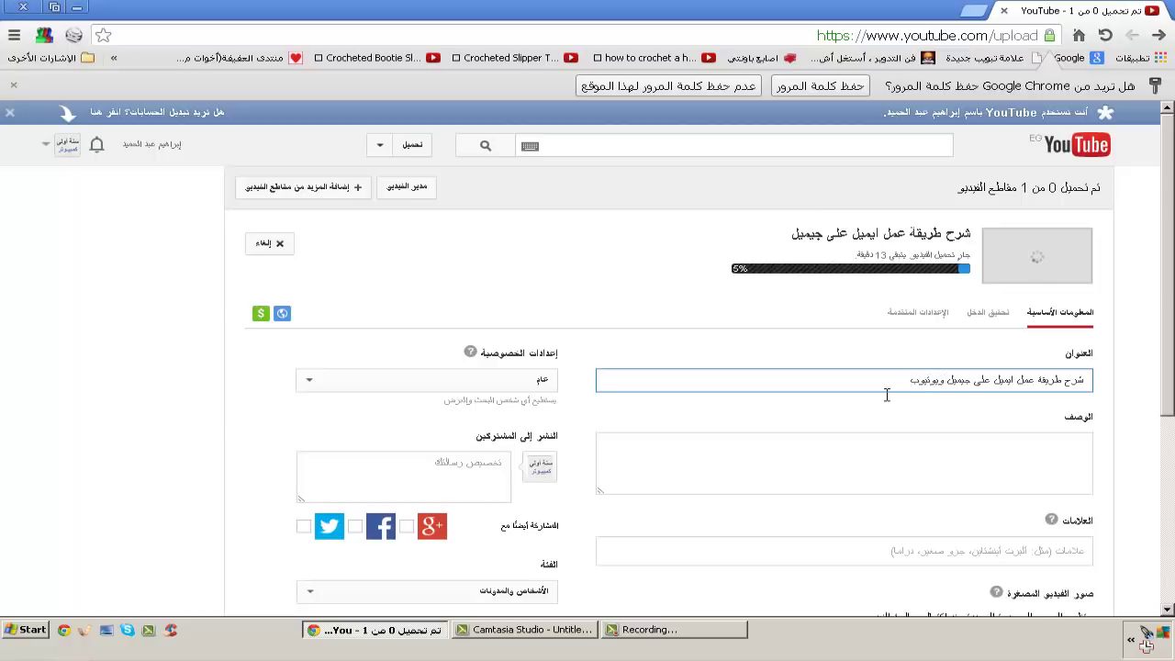
Copy the complete video title into the description.
click(887, 457)
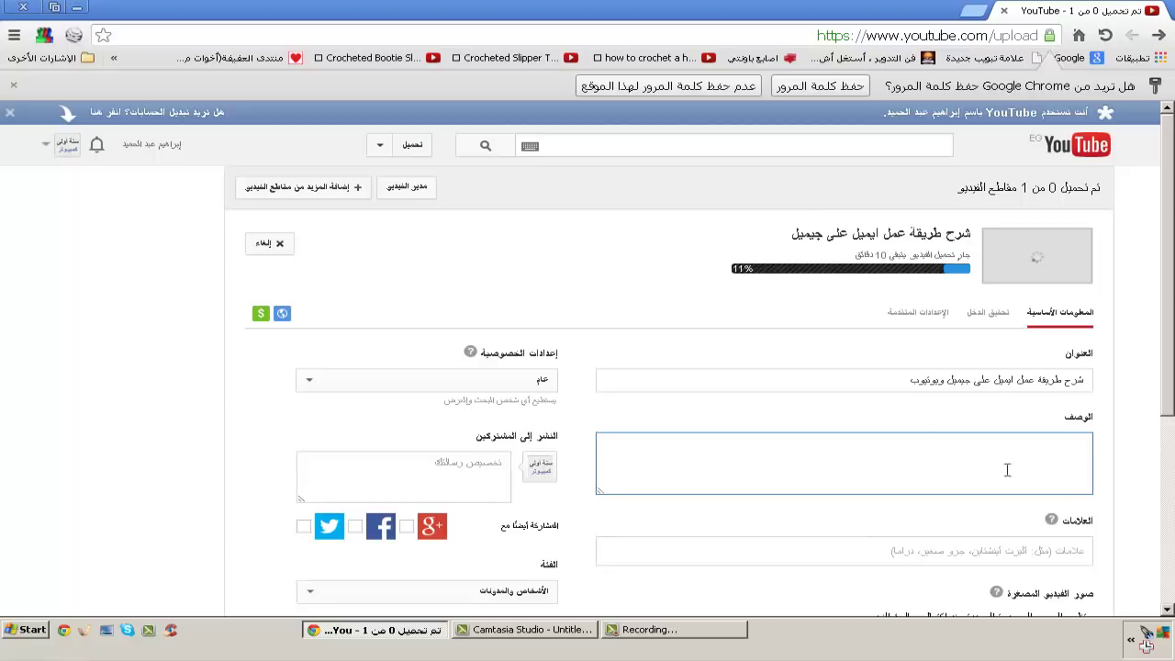
drag(931, 389, 934, 389)
triple_click(933, 389)
key(ctrl+c)
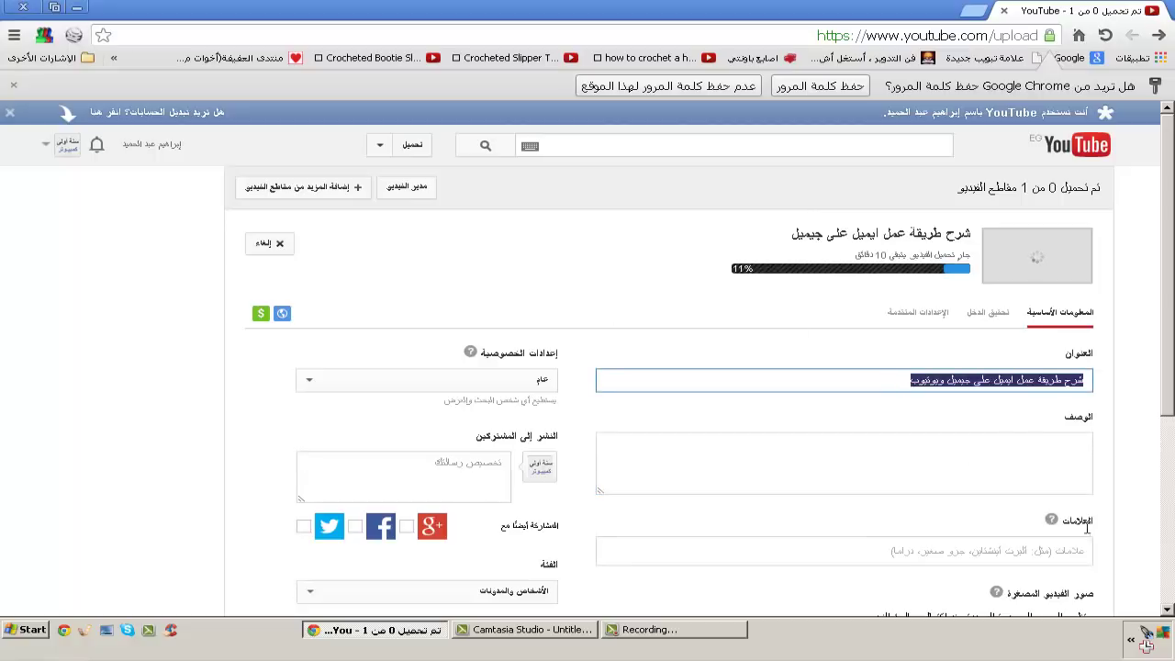
click(1078, 470)
key(ctrl+v)
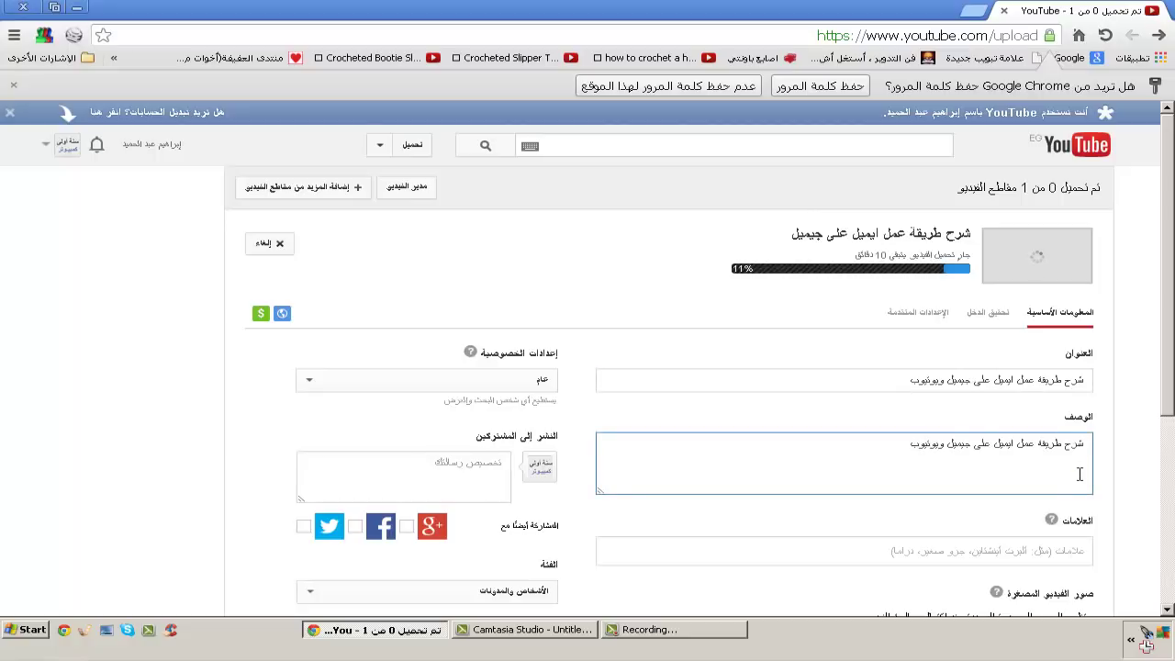
Add the video tags "كمبيوتر", "انترنت", "سنة", "اولى" and "computer".
scroll(1075, 473, down, 1)
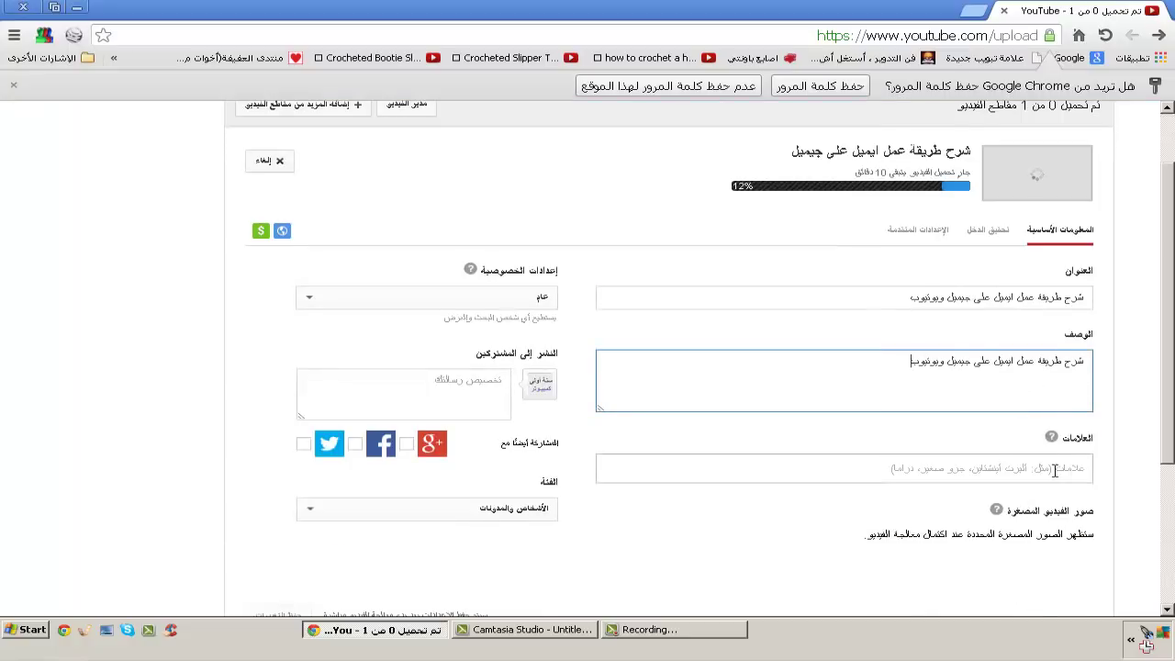
click(1056, 474)
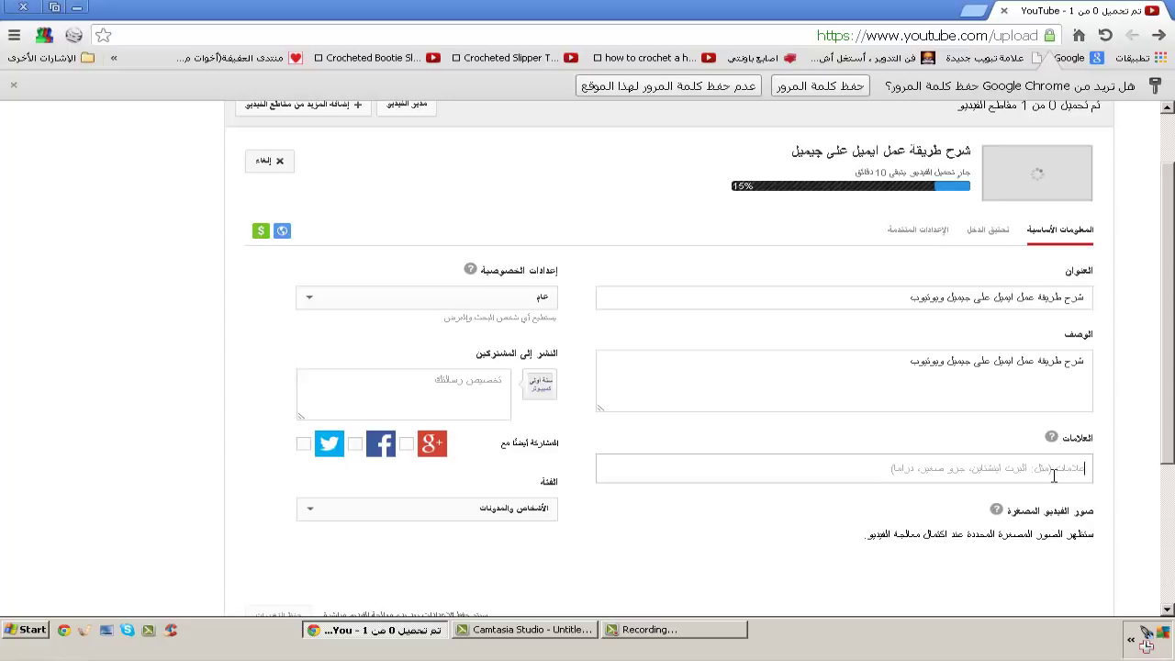
text(كمبيوتر)
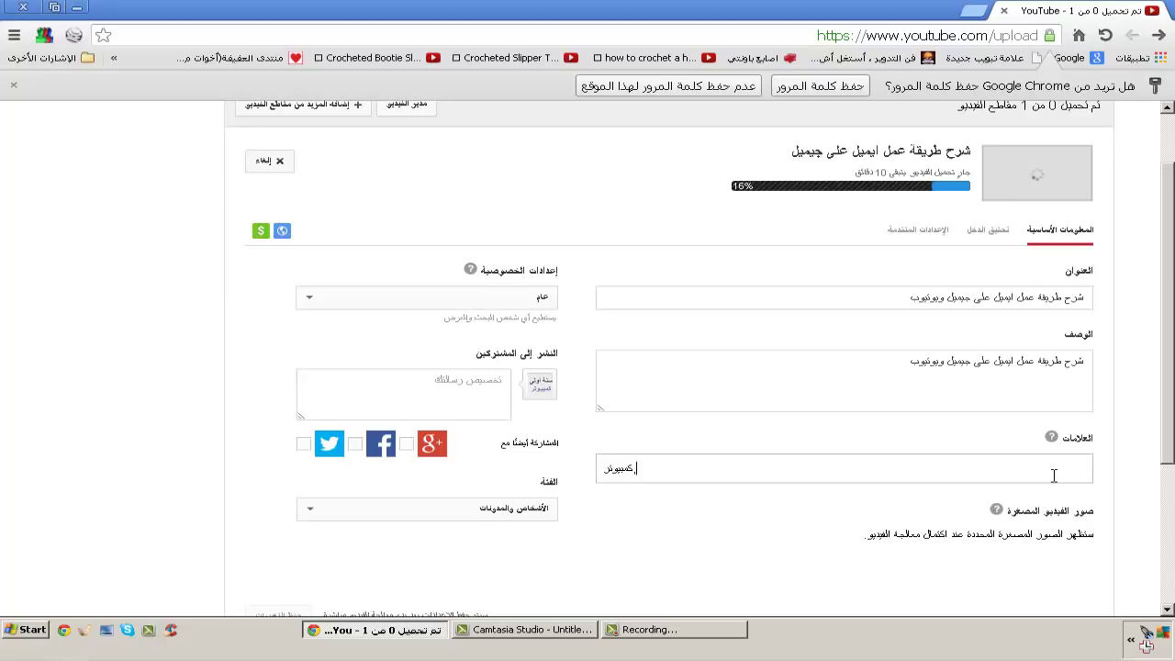
key(Return)
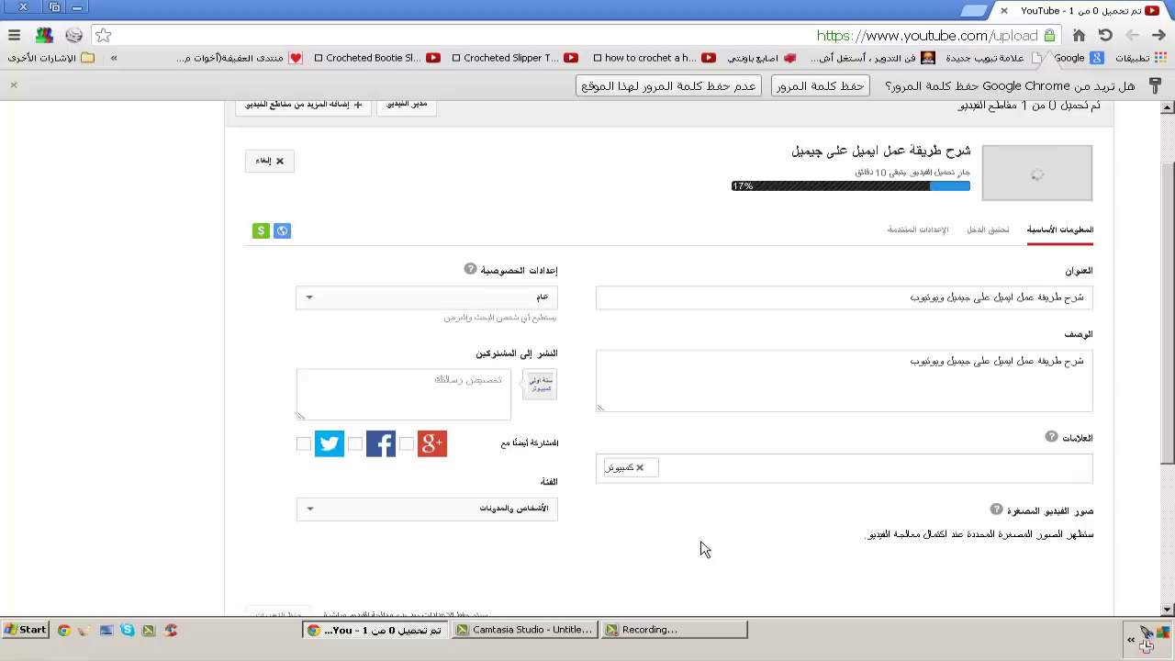
text(انترنت)
key(Return)
text(سنة)
key(Return)
text(أولى)
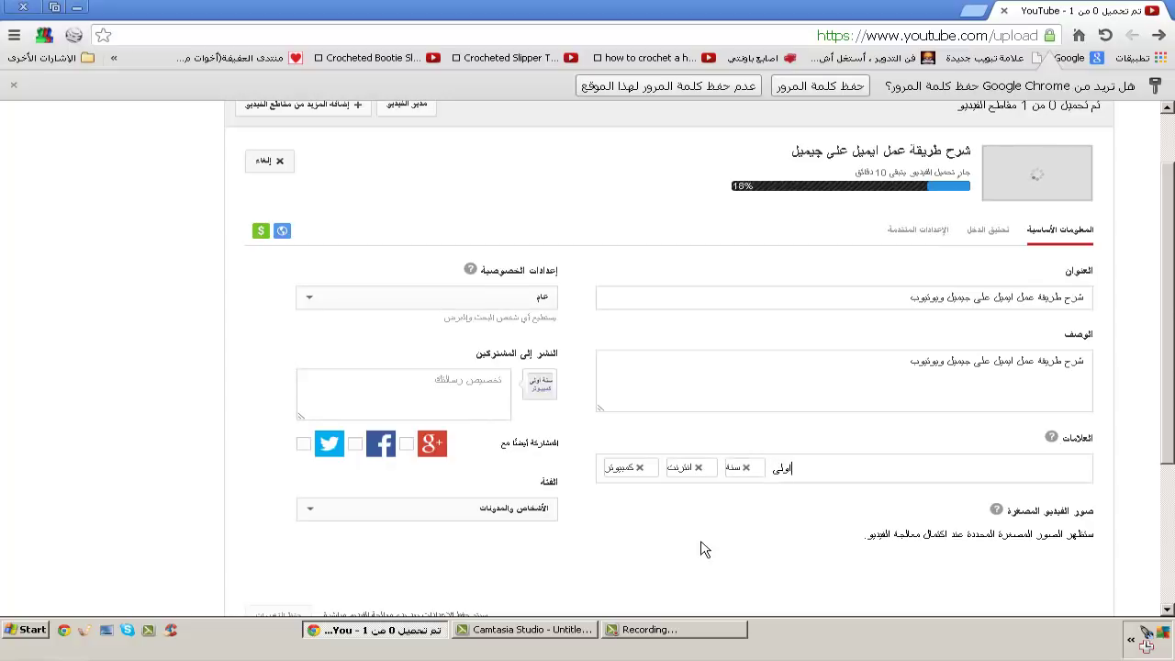
key(Return)
text(comp)
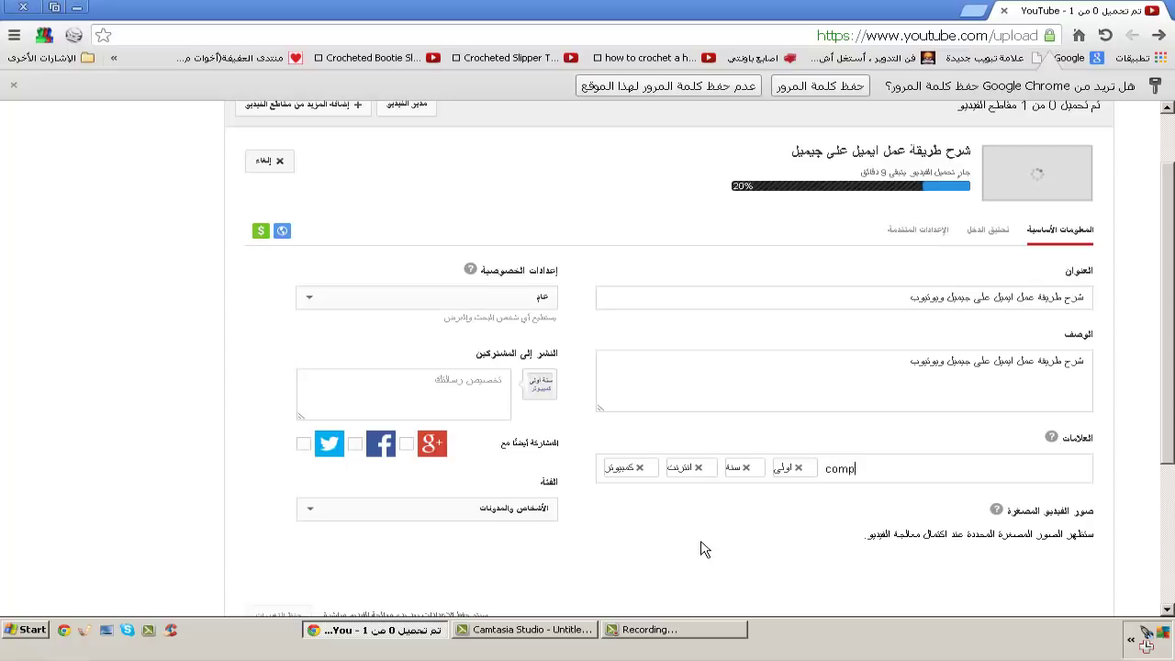
text(utr)
text(er)
key(Return)
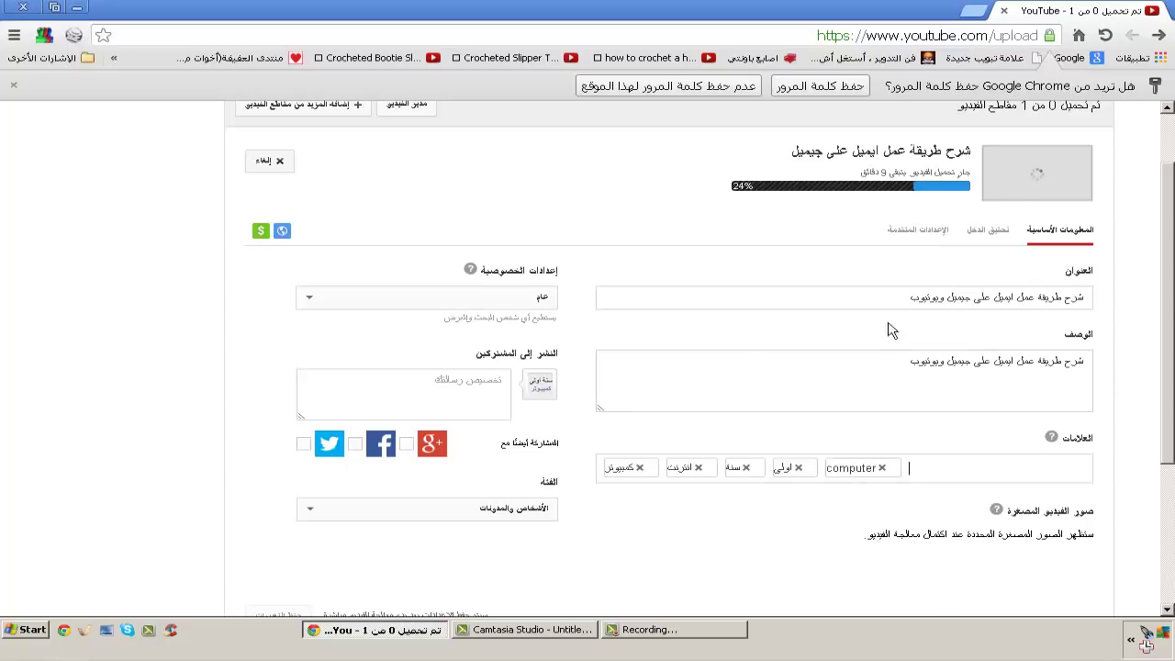
Open a second upload page in a new tab and set its privacy to مجدول (Scheduled).
scroll(648, 196, up, 2)
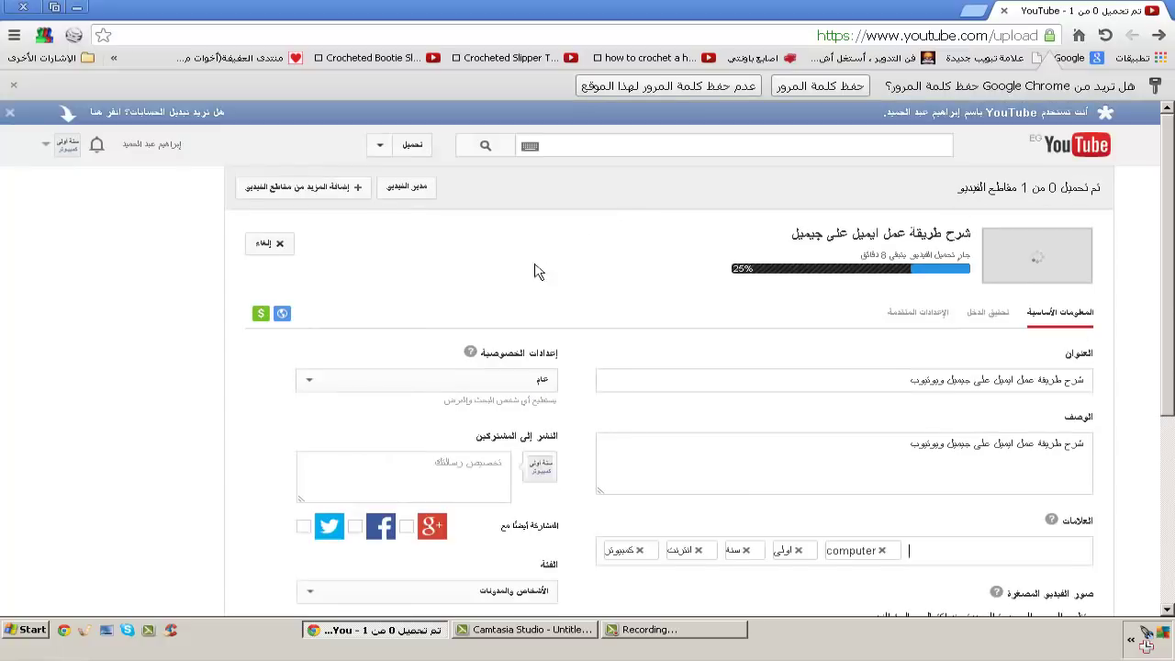
middle_click(420, 158)
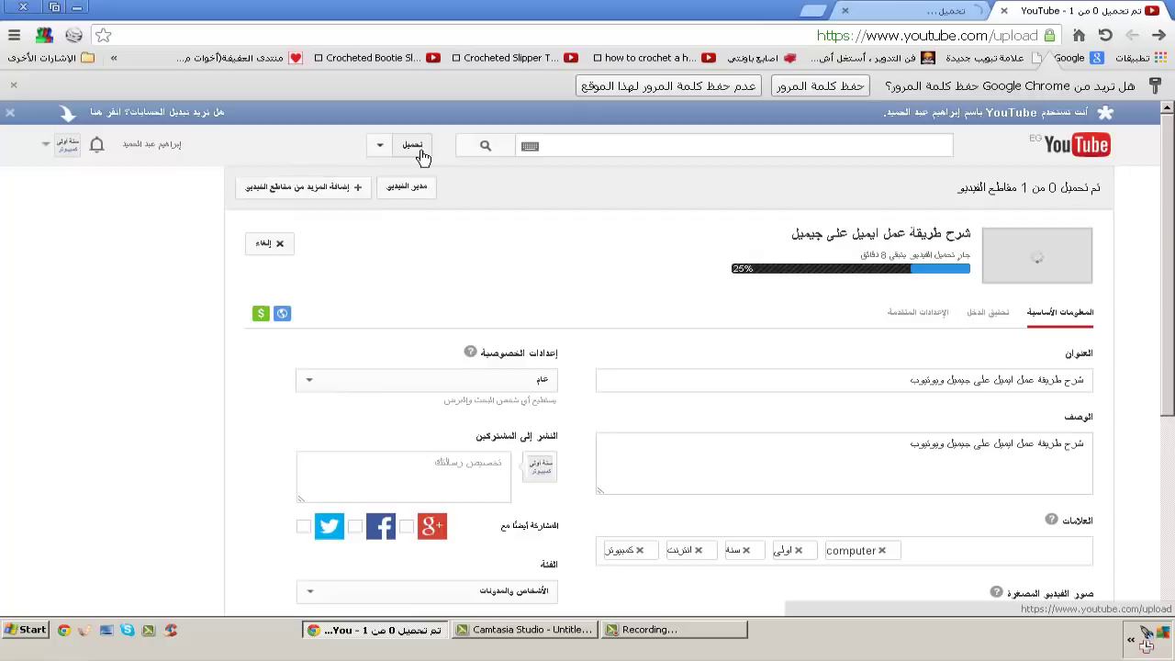
click(950, 15)
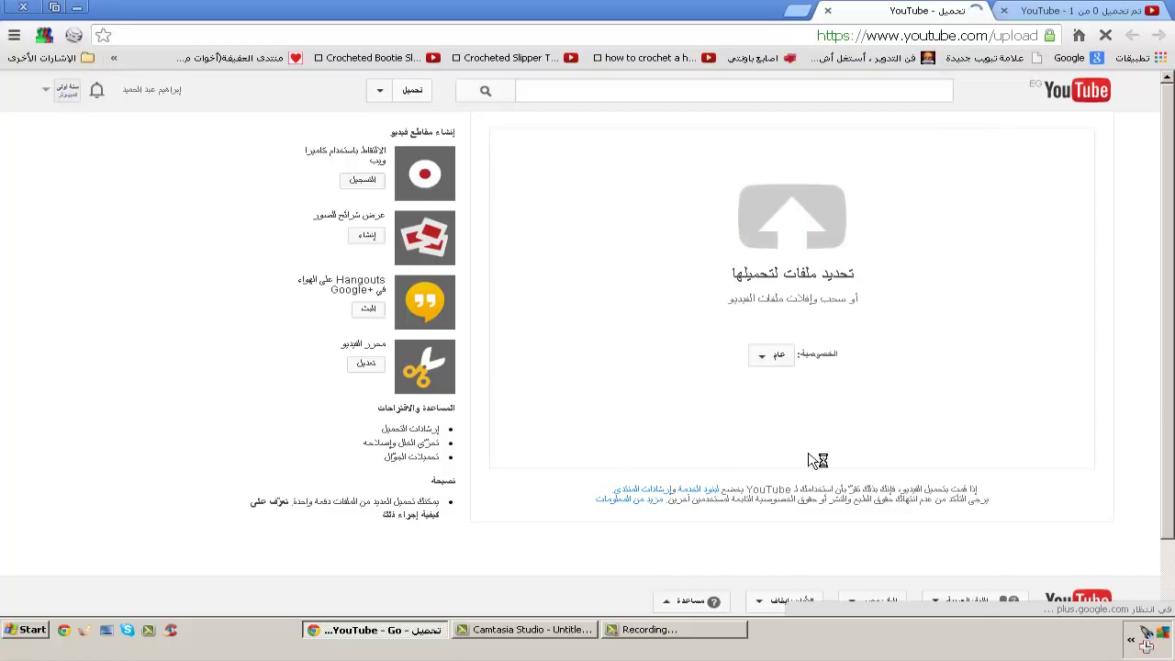
click(791, 367)
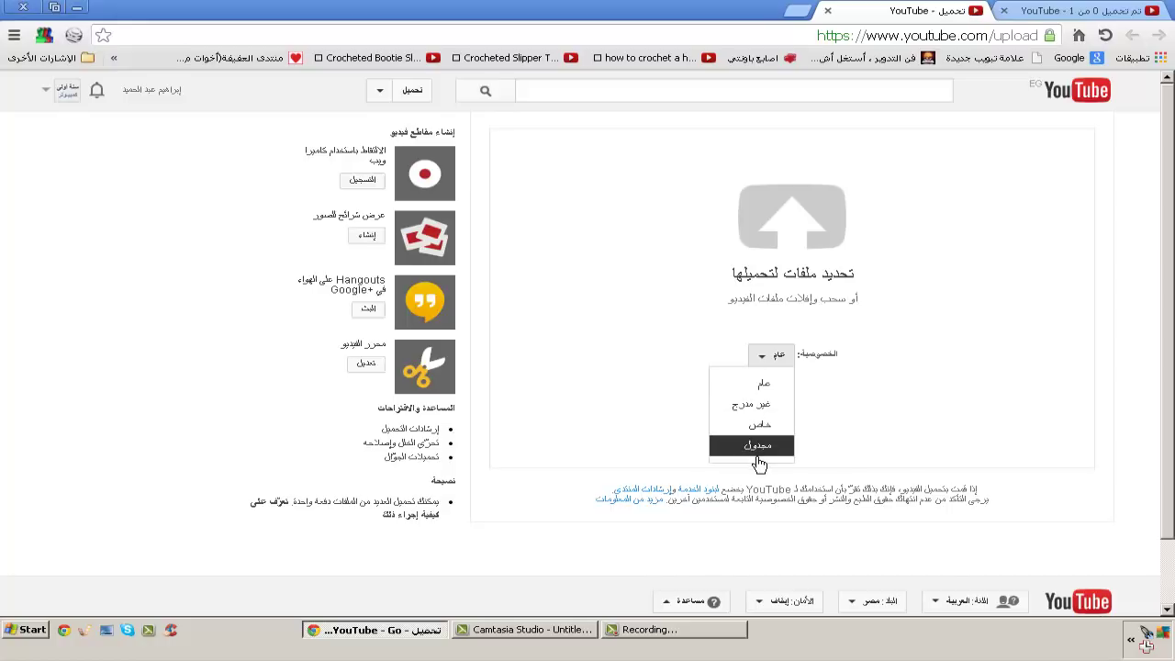
click(759, 447)
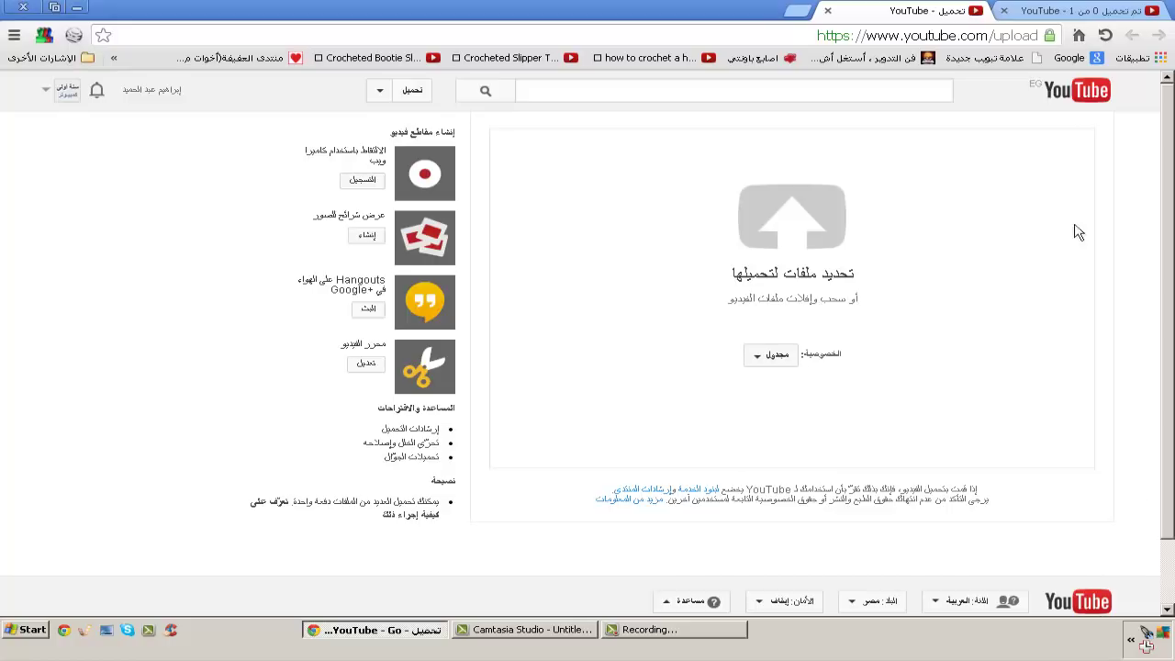
Drop the same desktop video onto the second upload page to start a scheduled upload, with the browser maximized again.
click(54, 7)
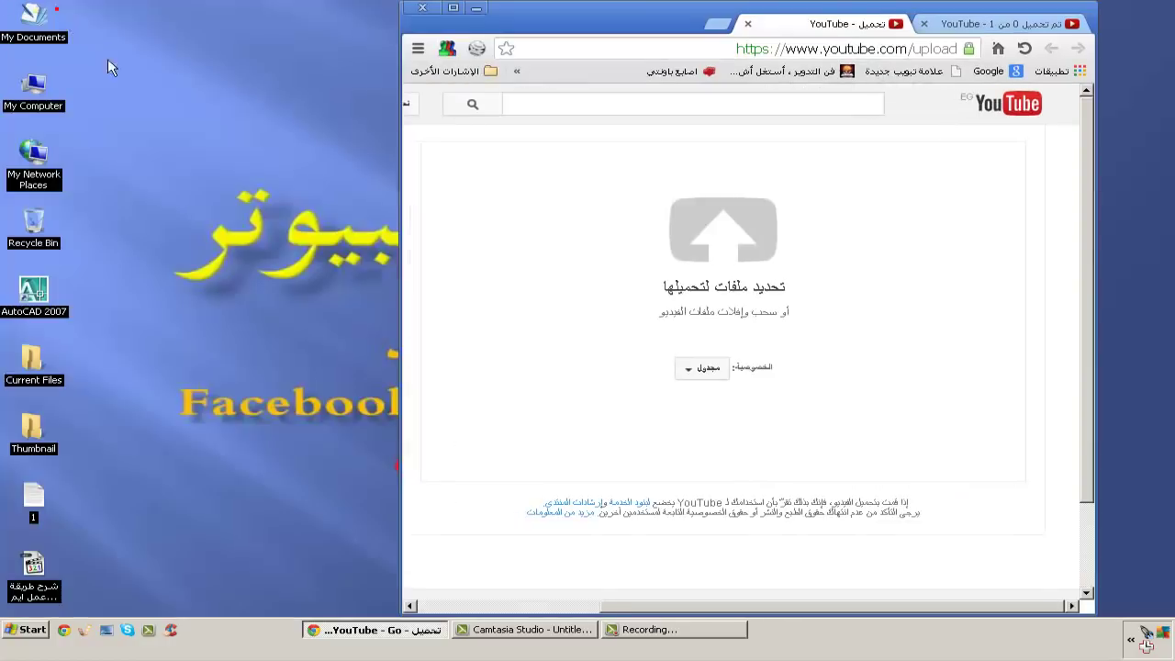
drag(35, 591, 753, 218)
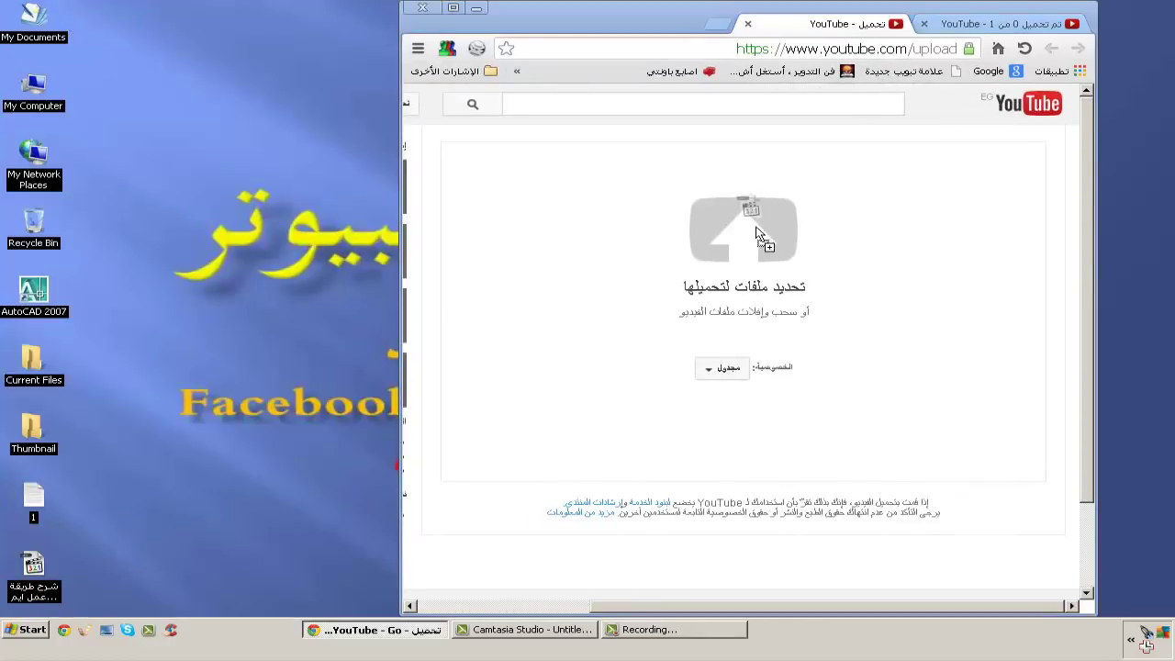
click(453, 7)
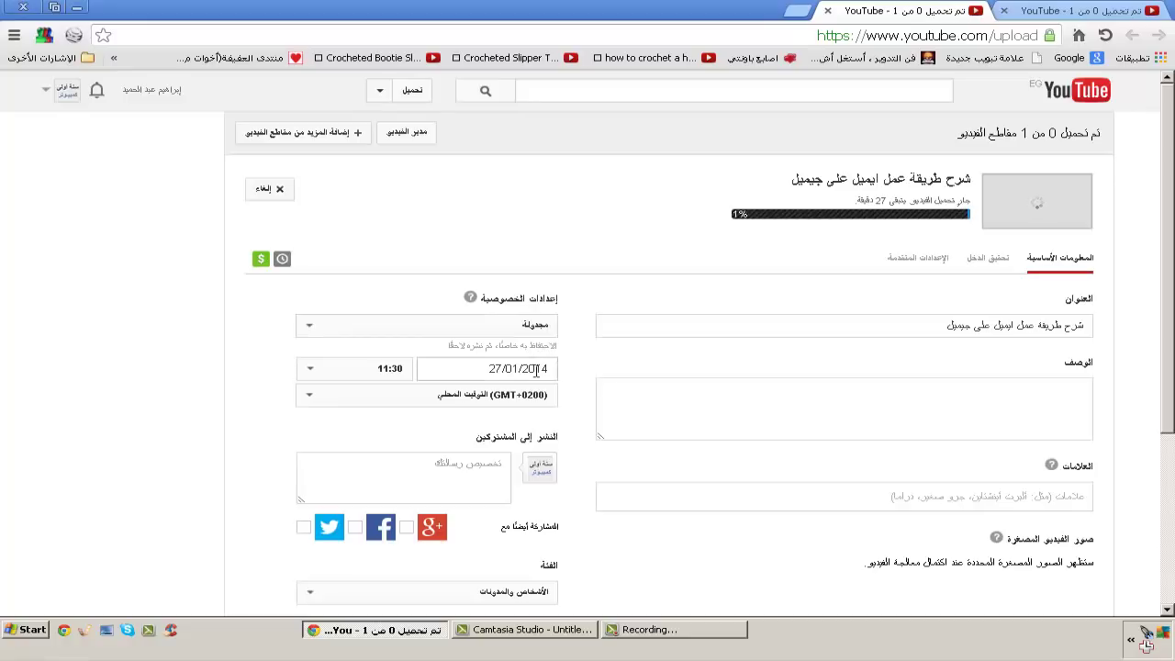
Examine the publishing date calendar and the available publishing times for the scheduled video.
click(532, 376)
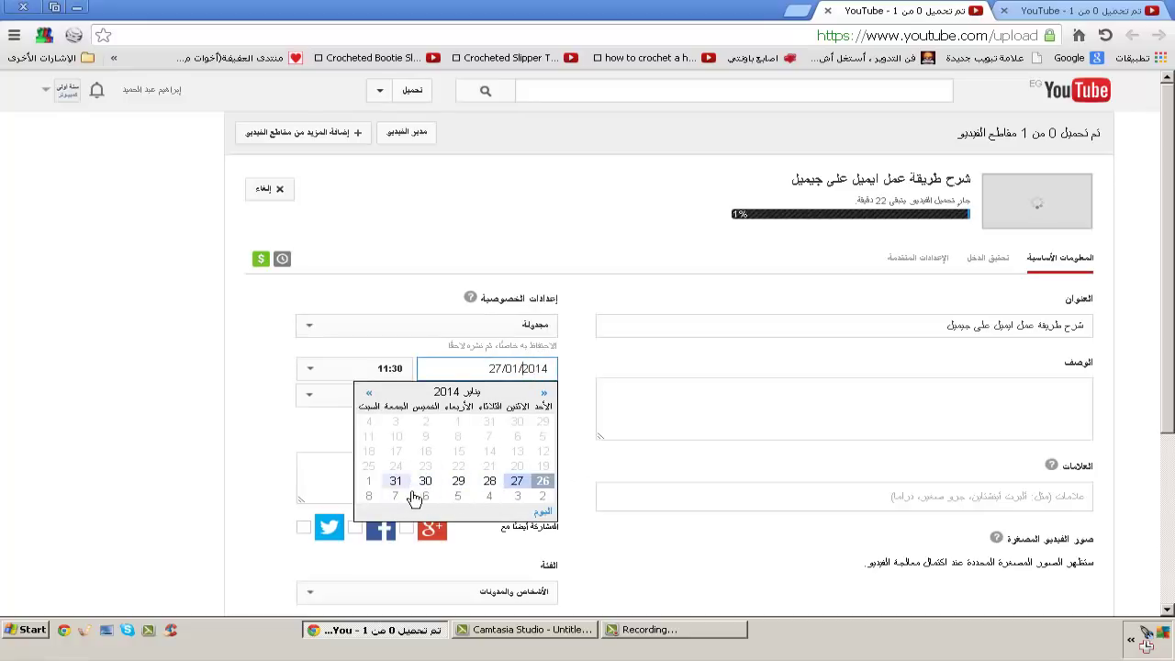
click(401, 288)
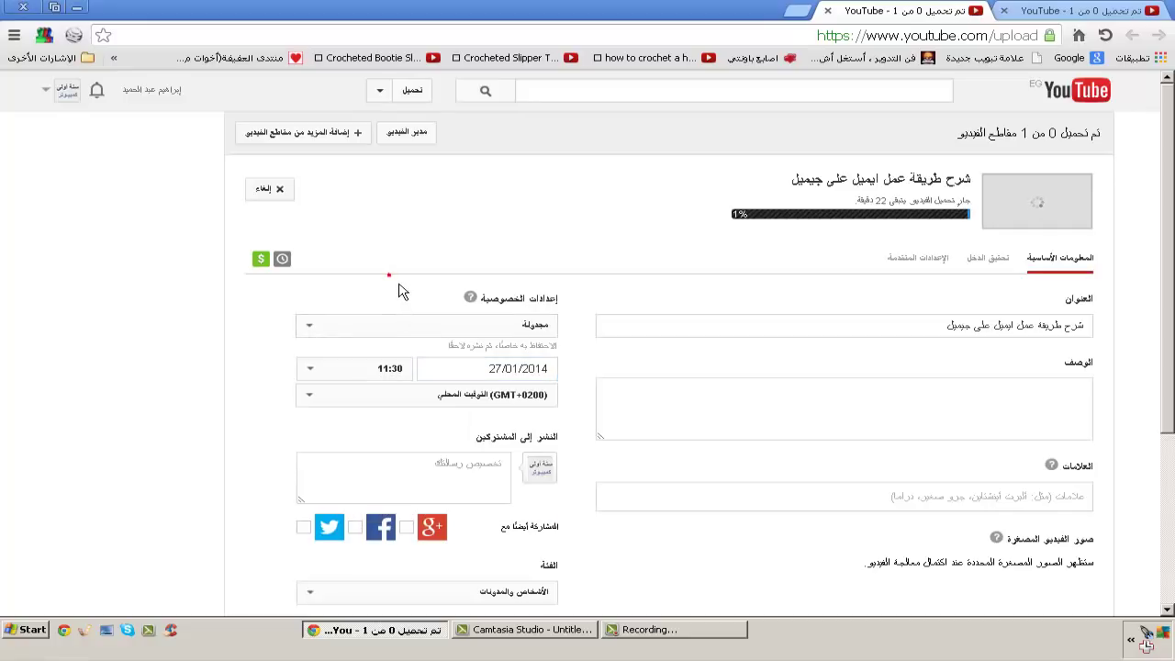
click(377, 373)
click(403, 351)
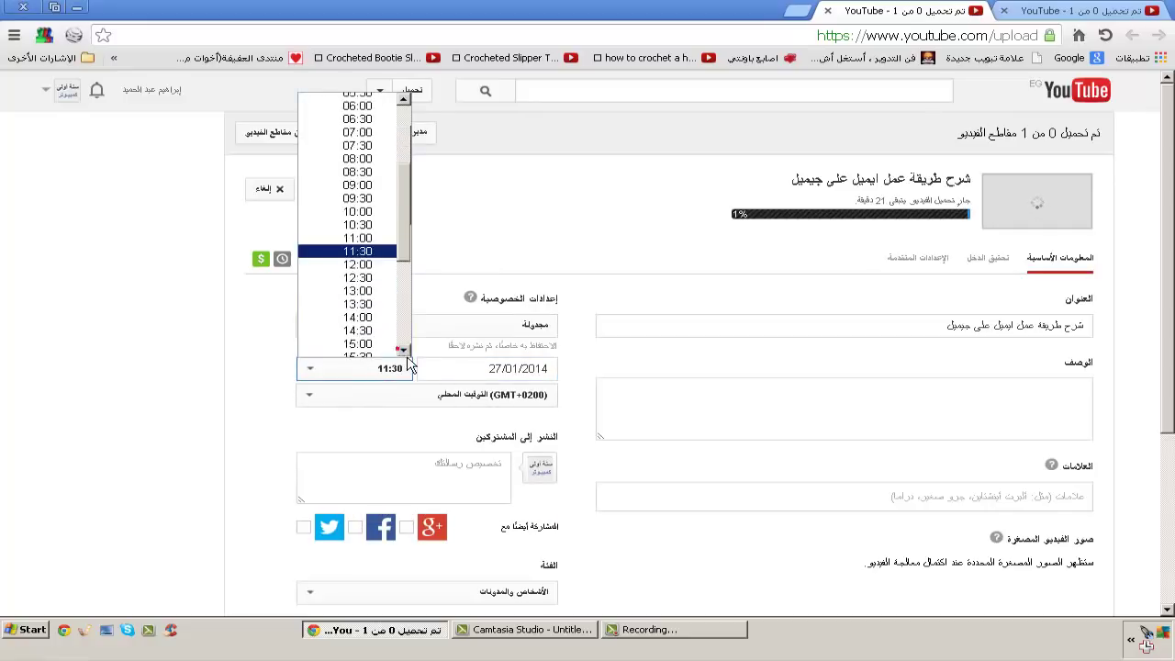
click(403, 351)
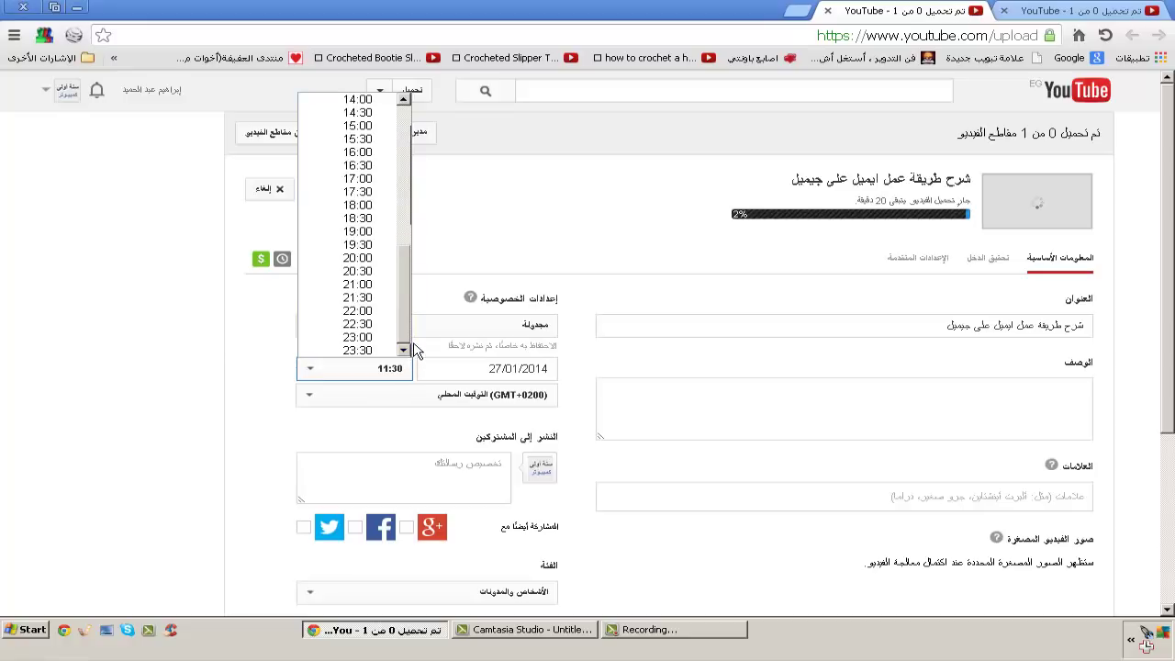
drag(407, 336, 420, 217)
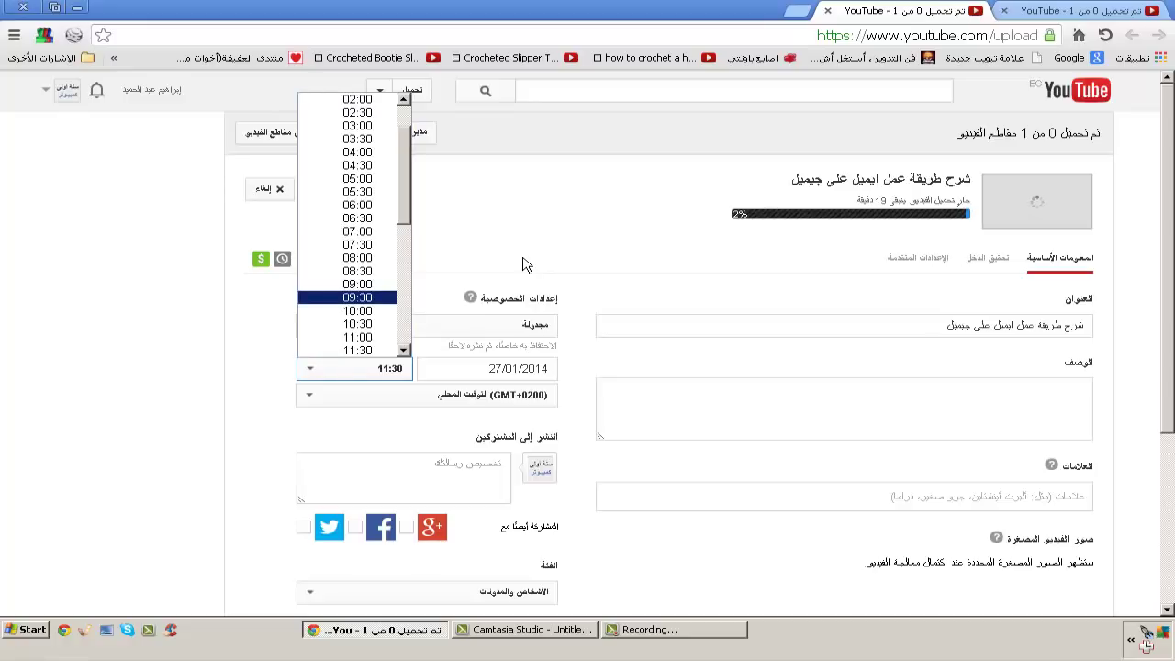
click(554, 372)
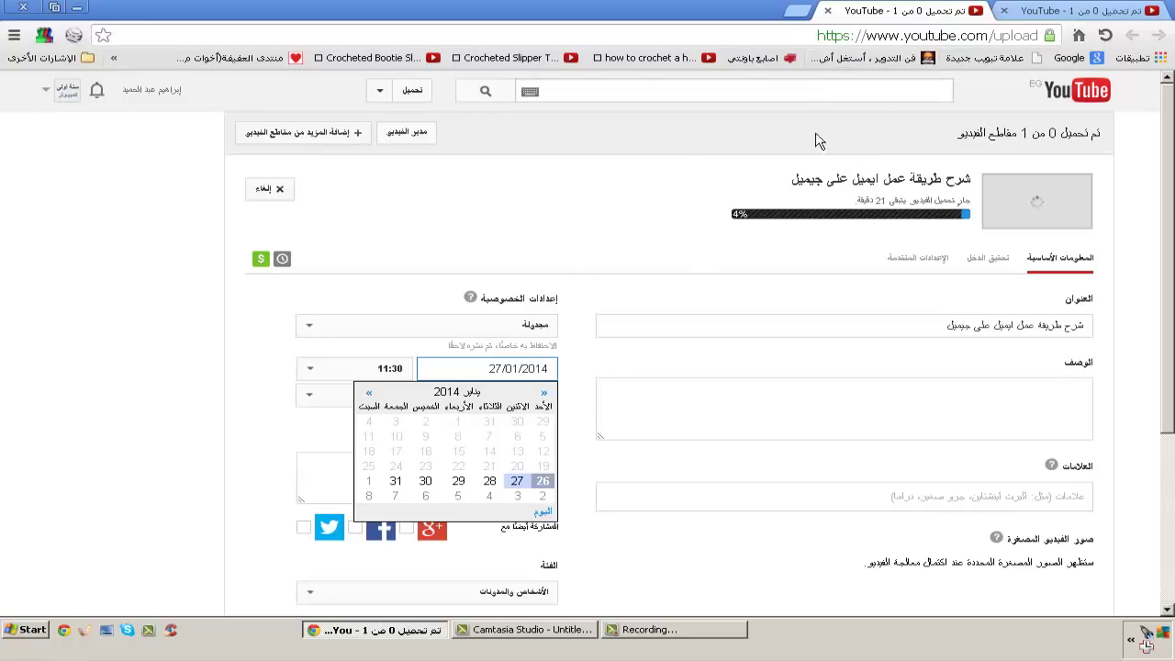
Close the scheduled upload's page and confirm leaving it with its settings unsaved.
click(826, 11)
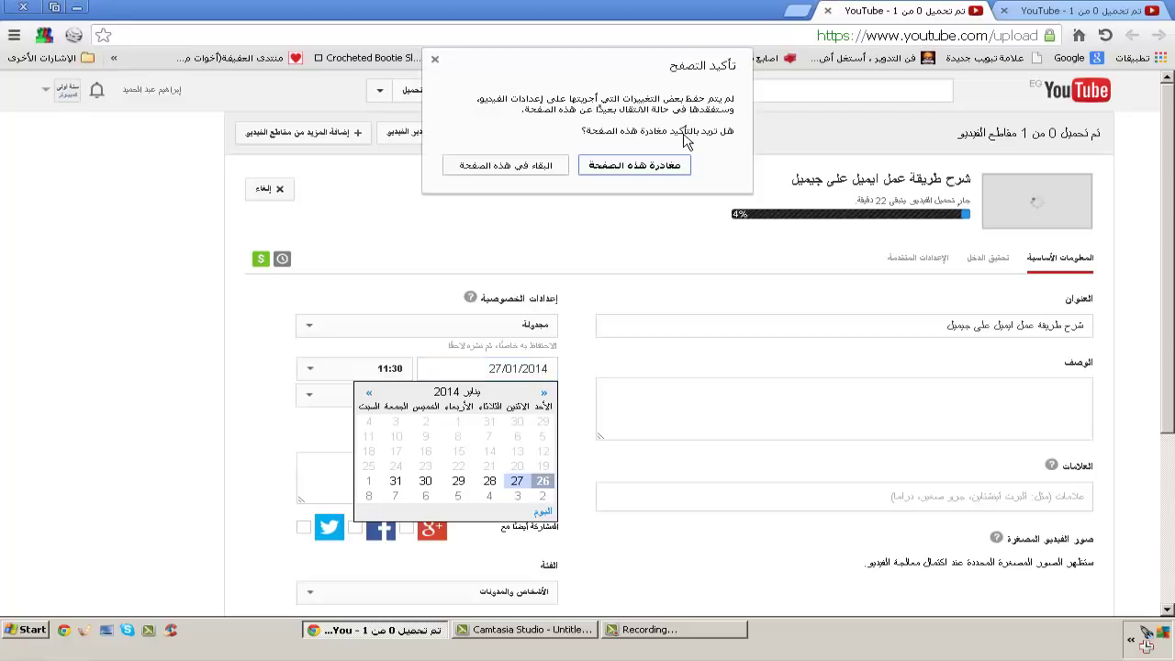
click(659, 169)
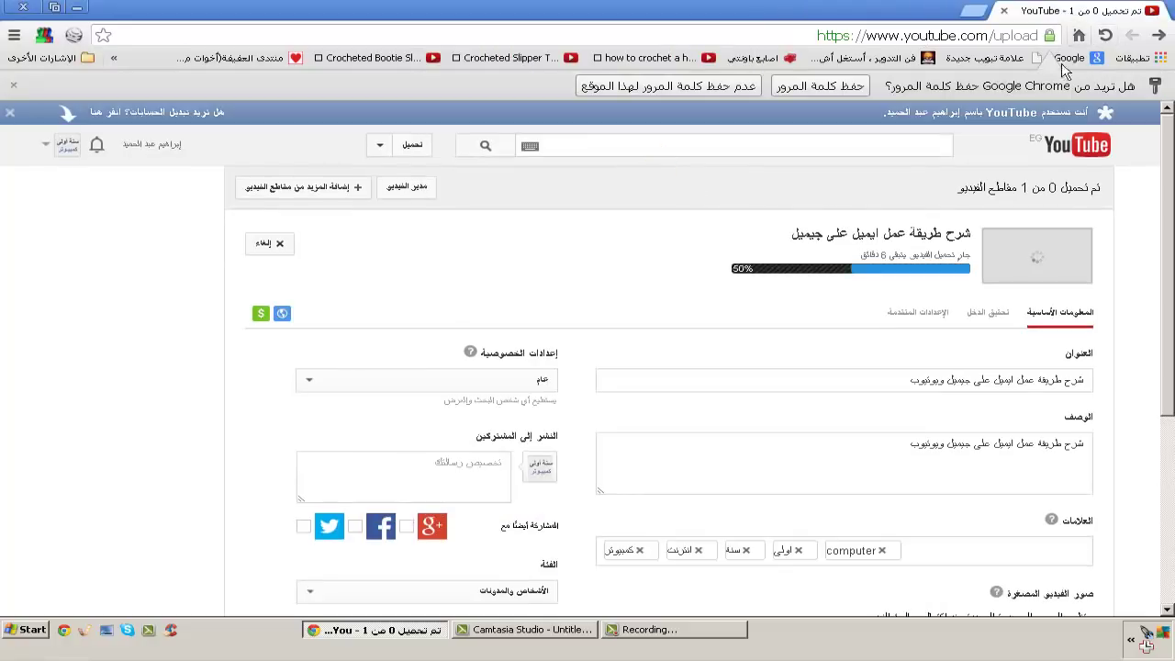
Open another upload page in a new tab and compare its privacy options with those of the running upload.
click(488, 385)
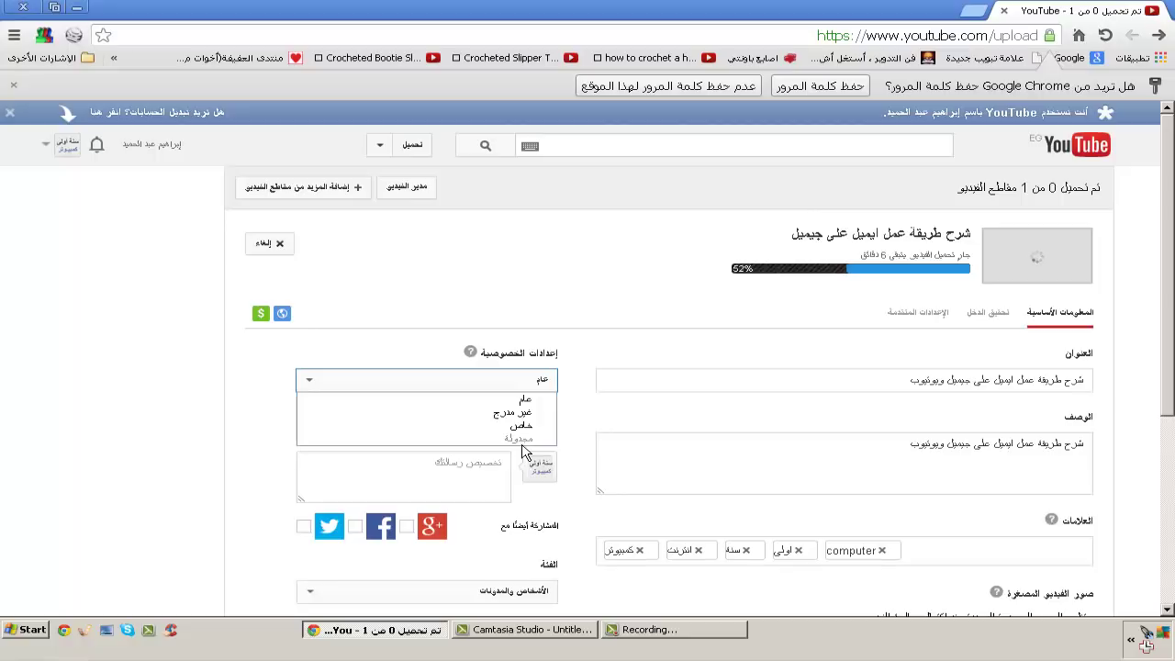
middle_click(410, 153)
click(917, 11)
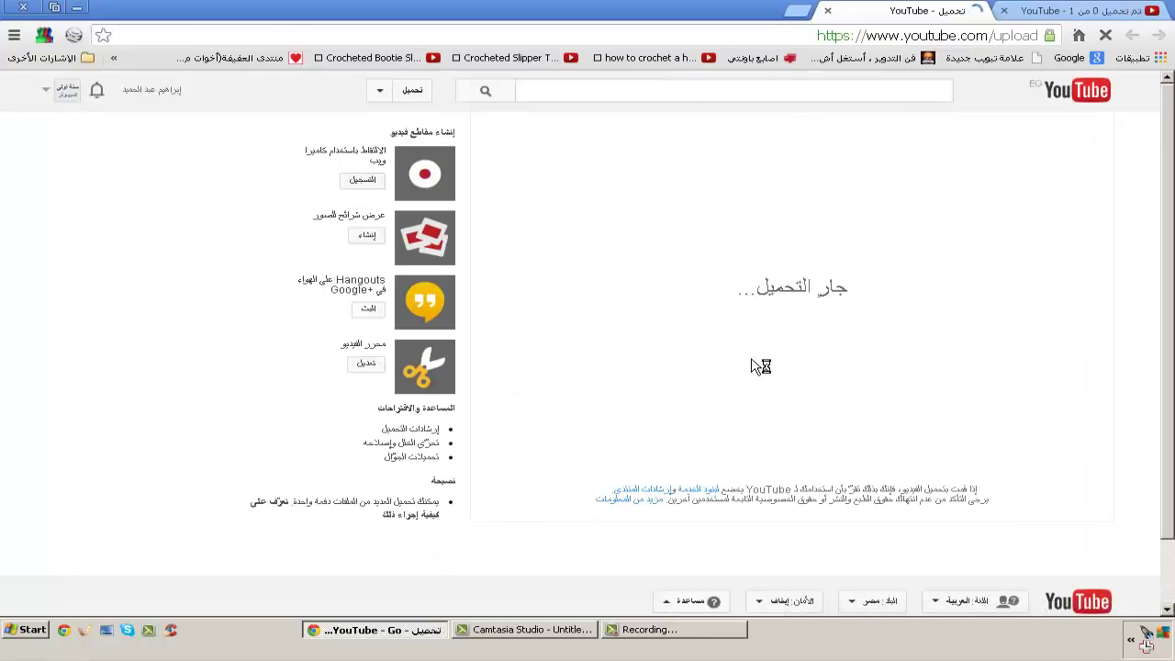
click(774, 357)
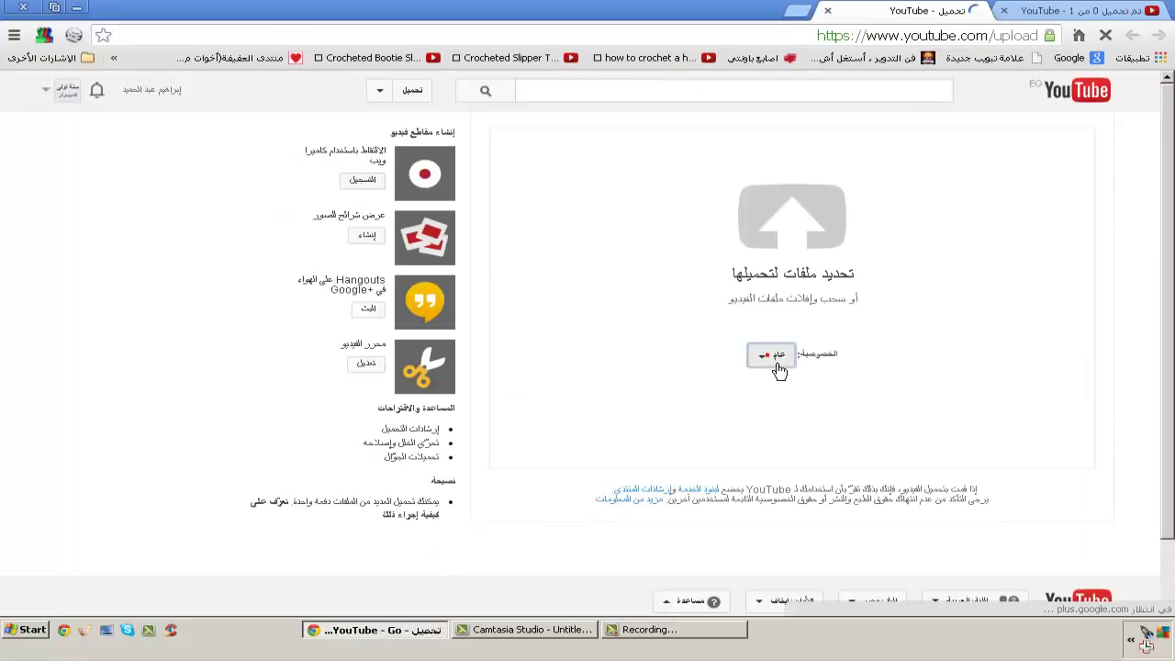
click(1128, 13)
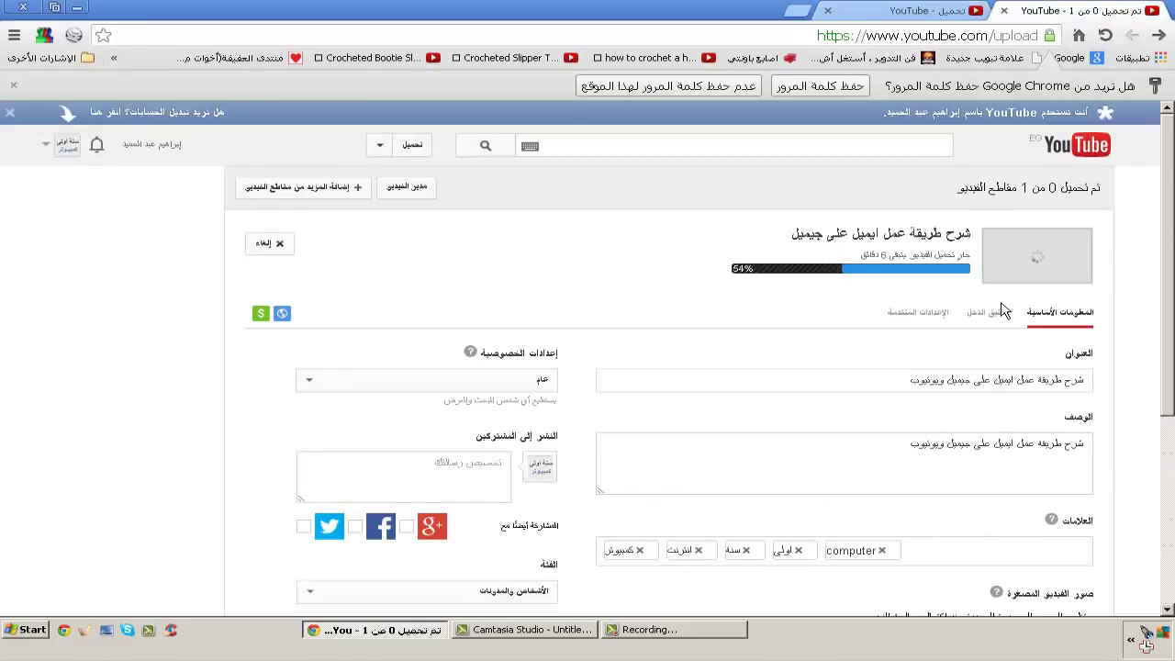
click(468, 389)
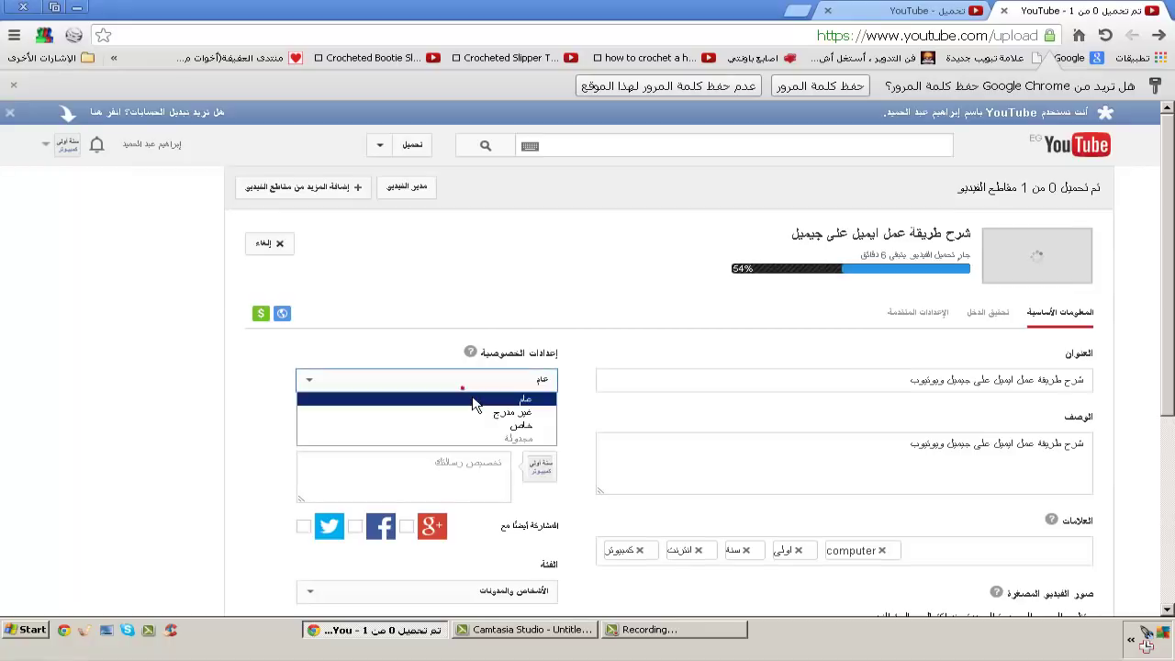
click(563, 336)
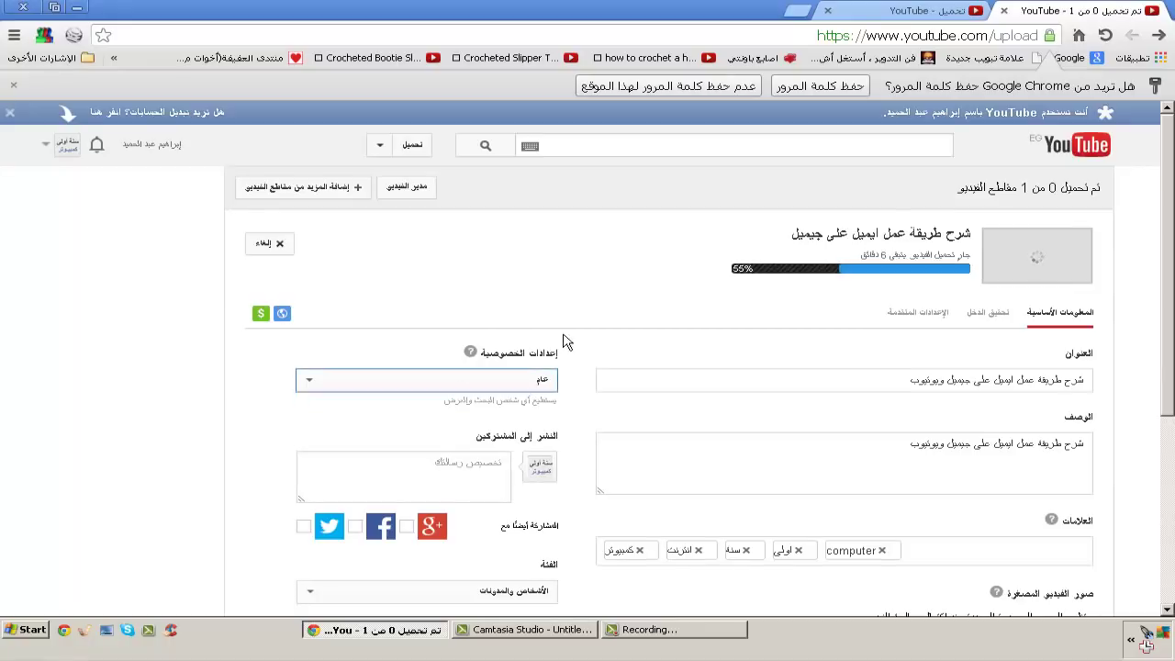
Examine the running upload's subscriber message and sharing settings, and the list of video categories.
scroll(564, 349, down, 3)
scroll(564, 349, up, 1)
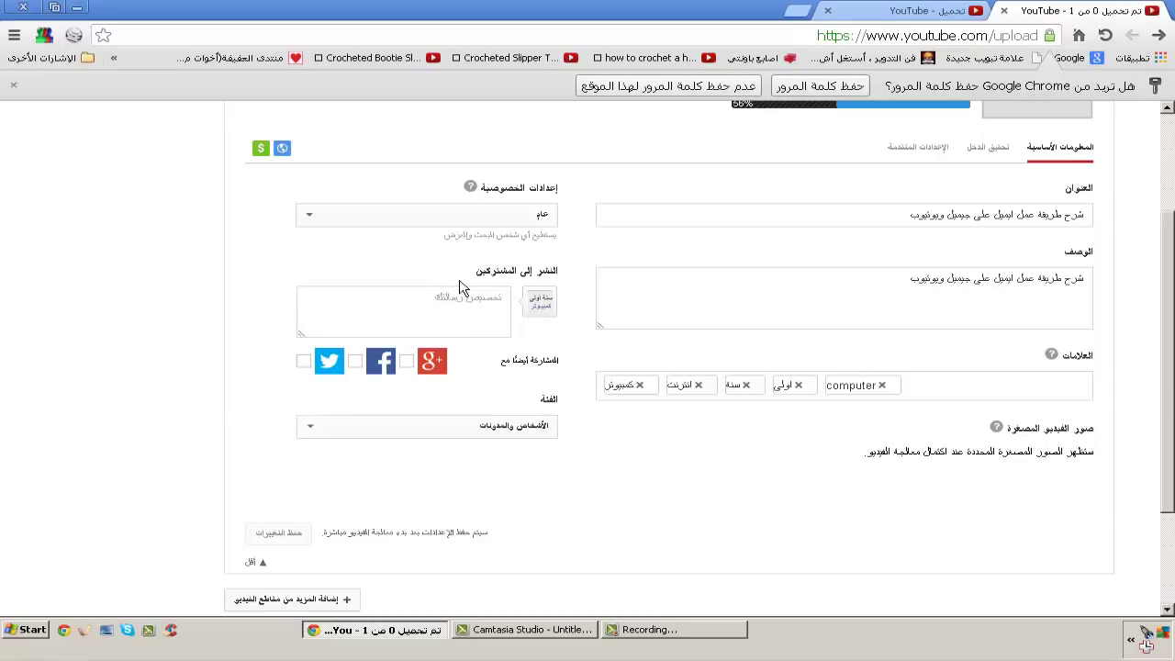
drag(464, 275, 560, 274)
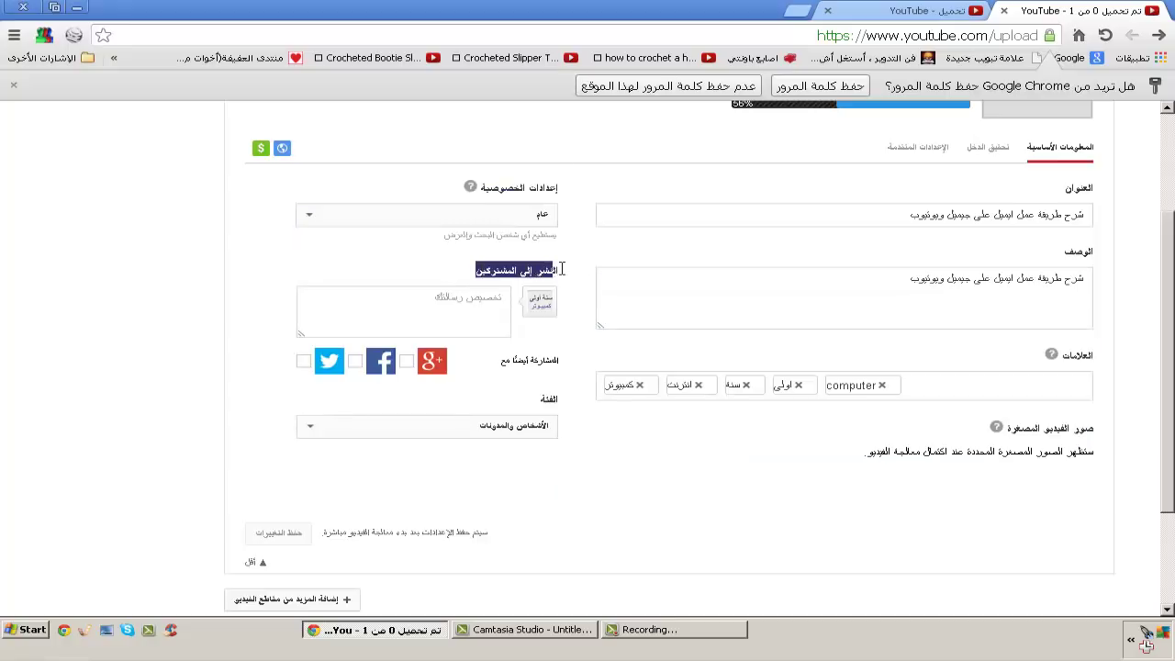
click(446, 308)
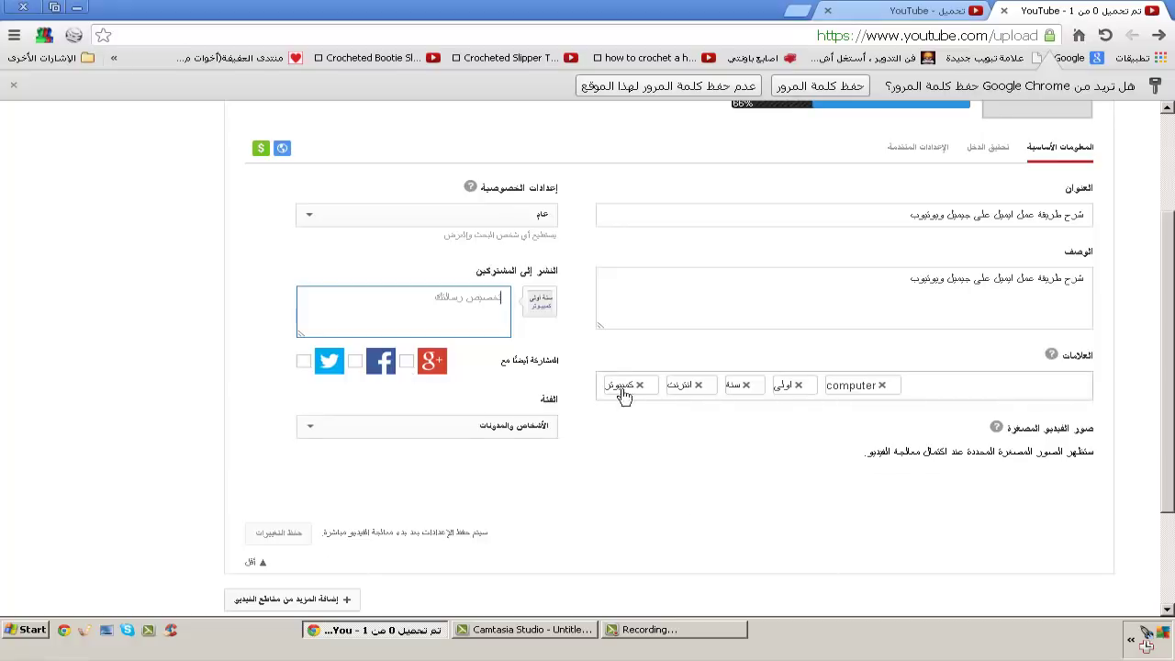
click(545, 436)
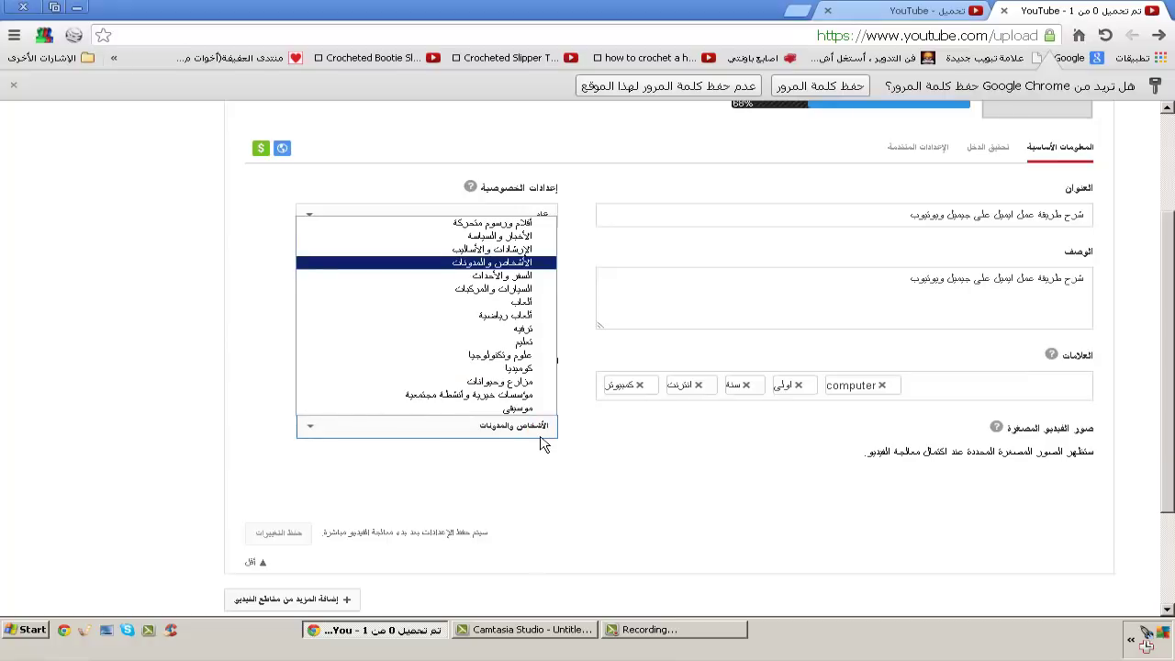
click(632, 462)
scroll(786, 471, up, 3)
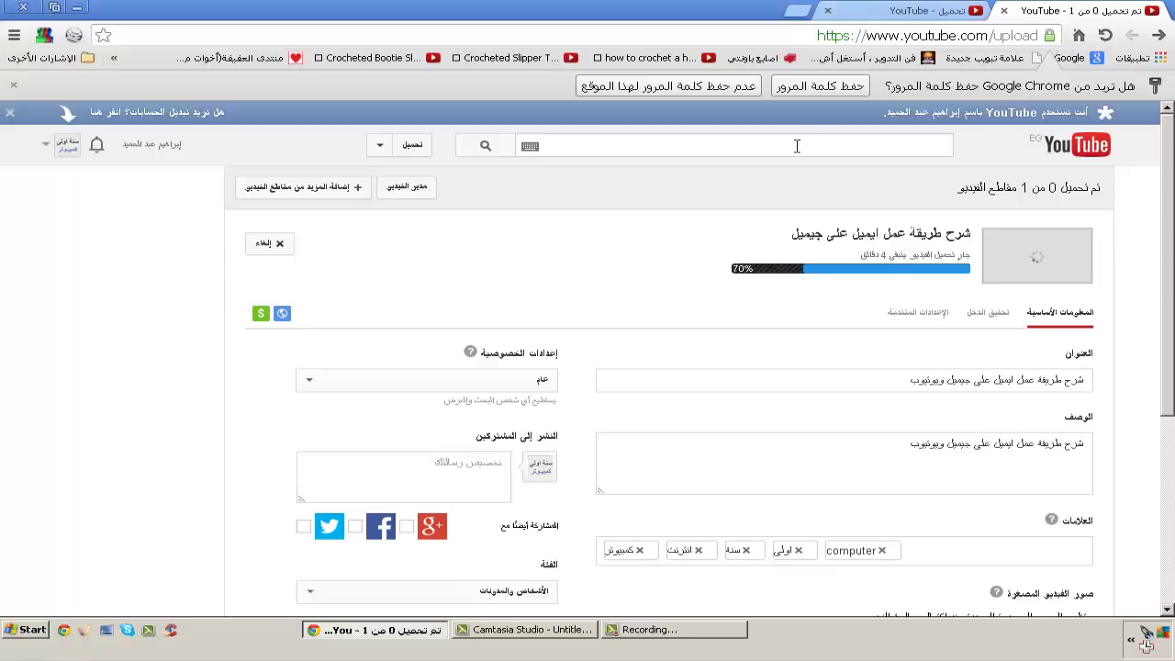
Open the file chooser for adding more videos to the running upload, and close it without choosing a file.
scroll(913, 243, down, 1)
scroll(816, 358, up, 1)
click(324, 195)
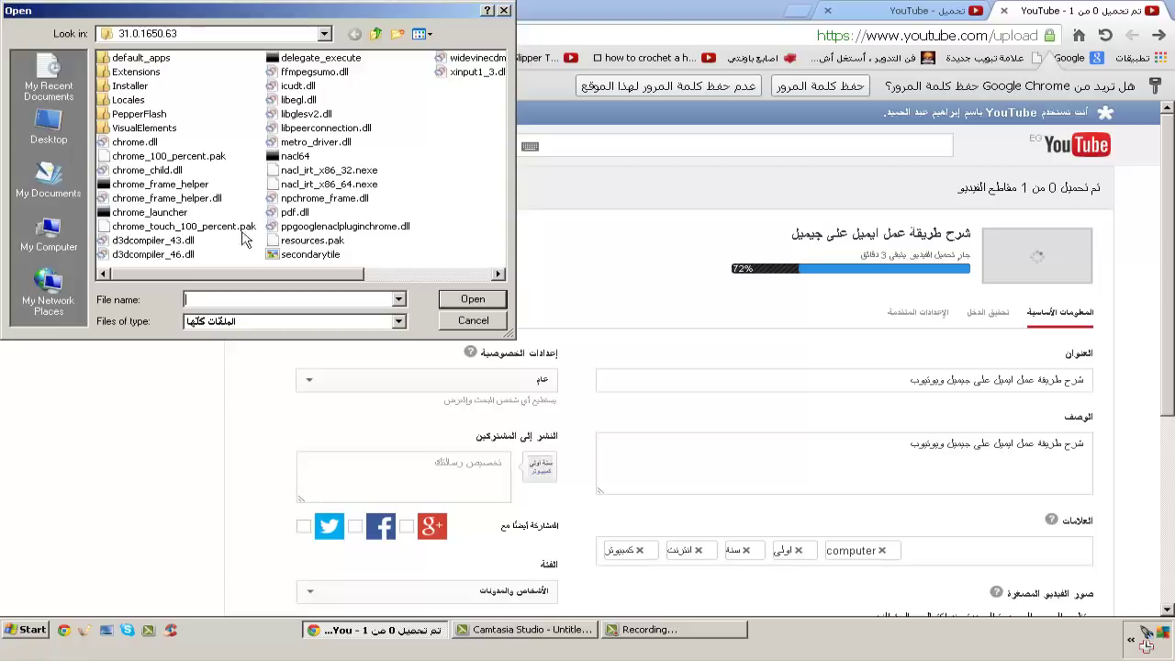
click(495, 320)
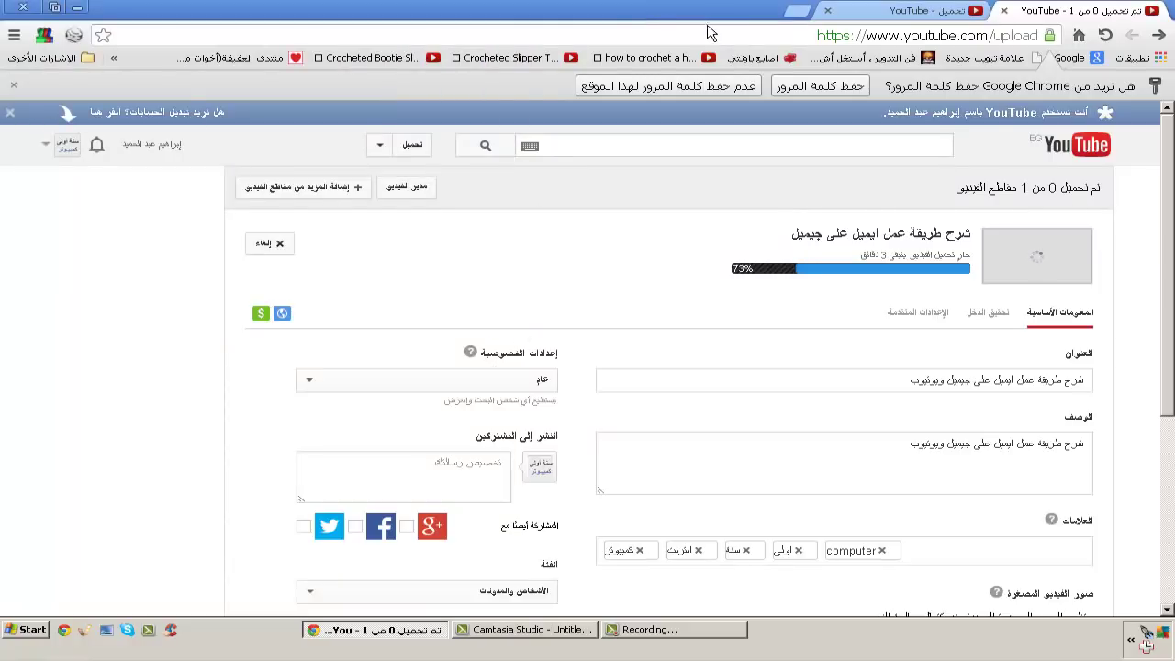
Restore the browser to a smaller window and try to drop all the selected desktop icons onto the new upload page.
click(55, 6)
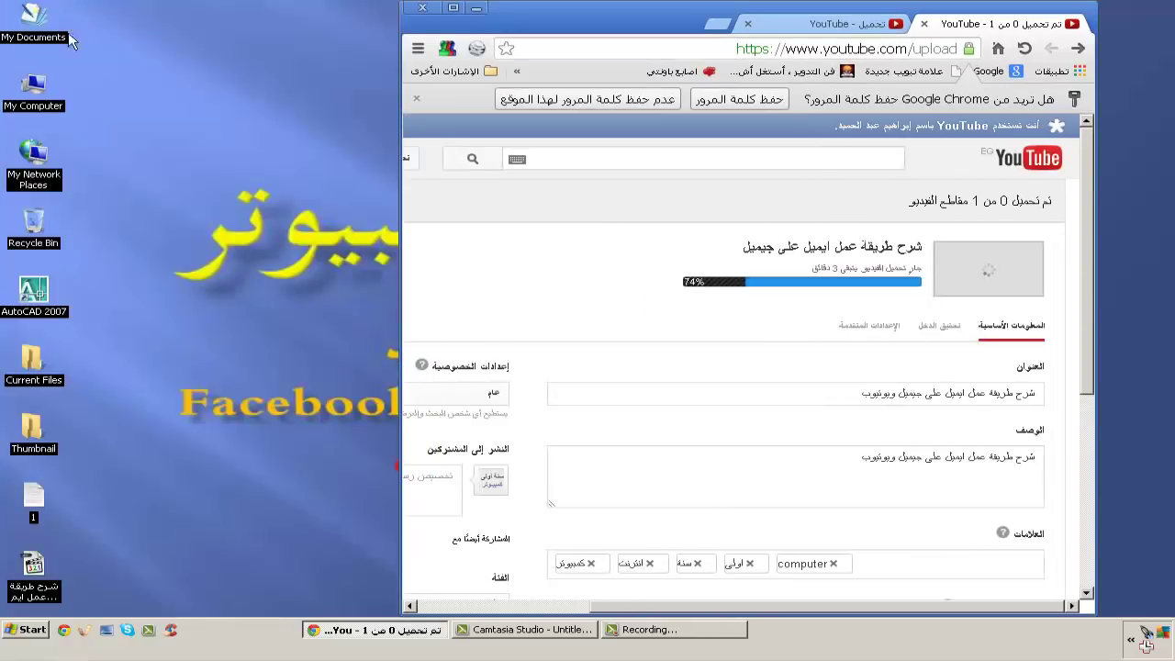
click(115, 92)
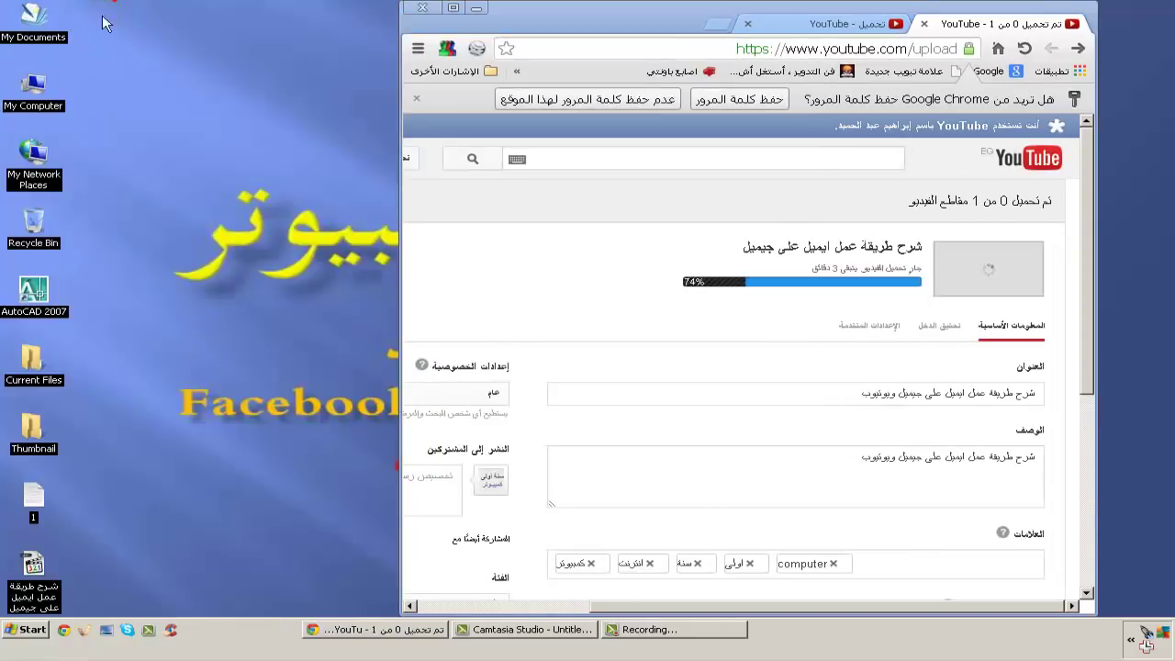
click(35, 592)
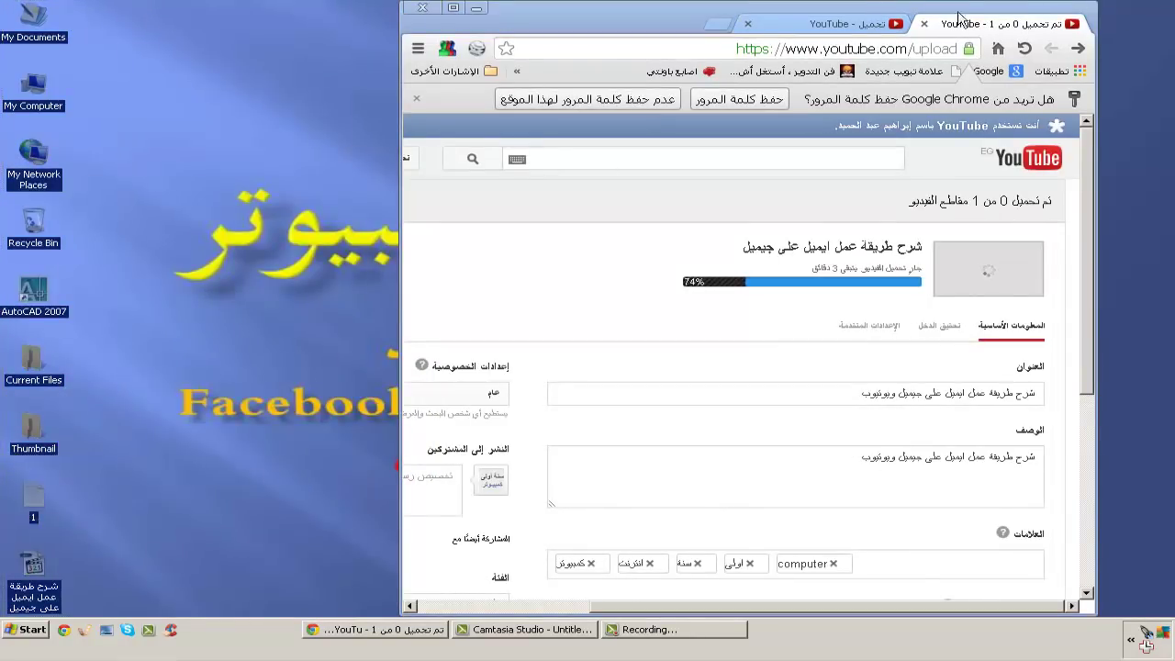
click(852, 24)
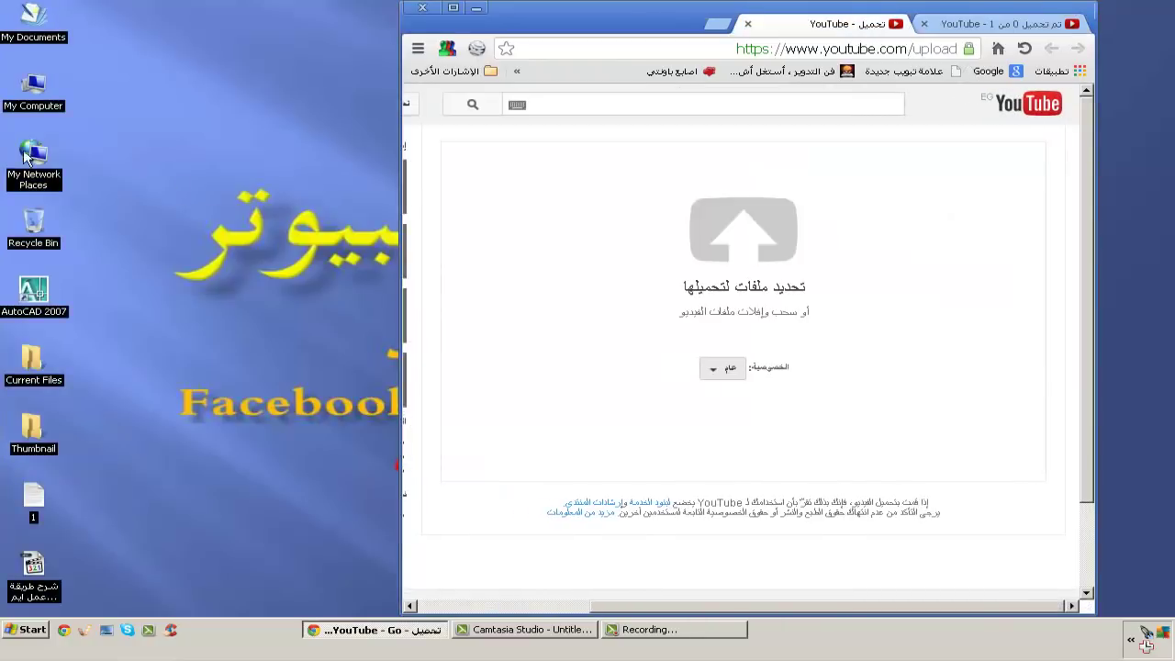
click(171, 57)
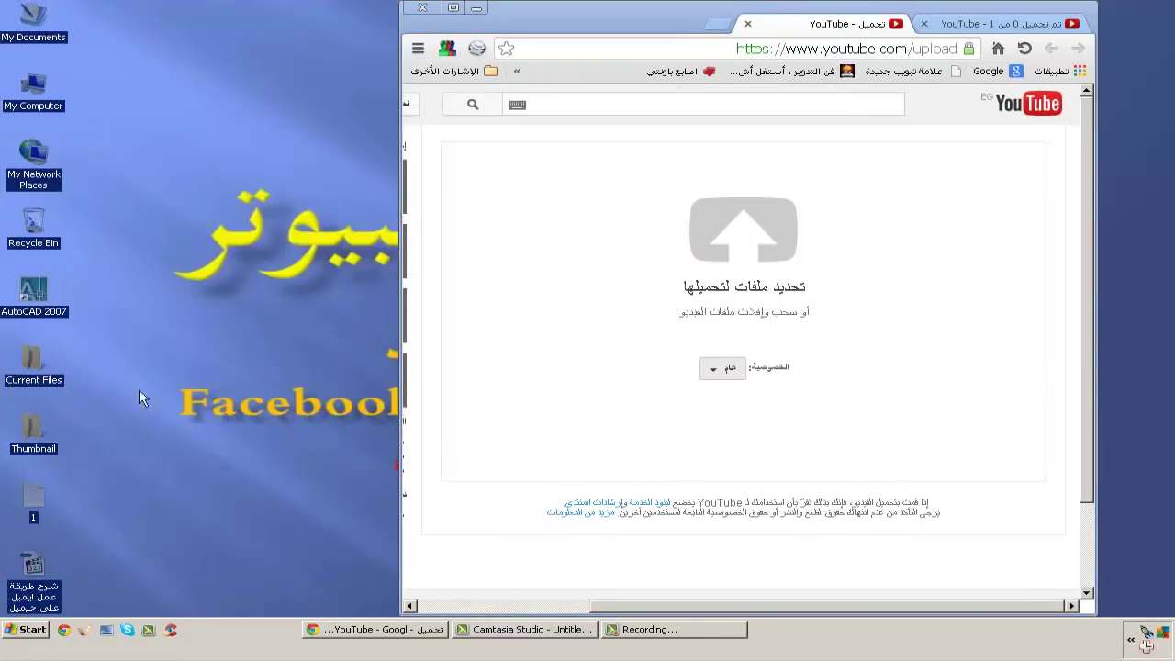
drag(61, 368, 721, 287)
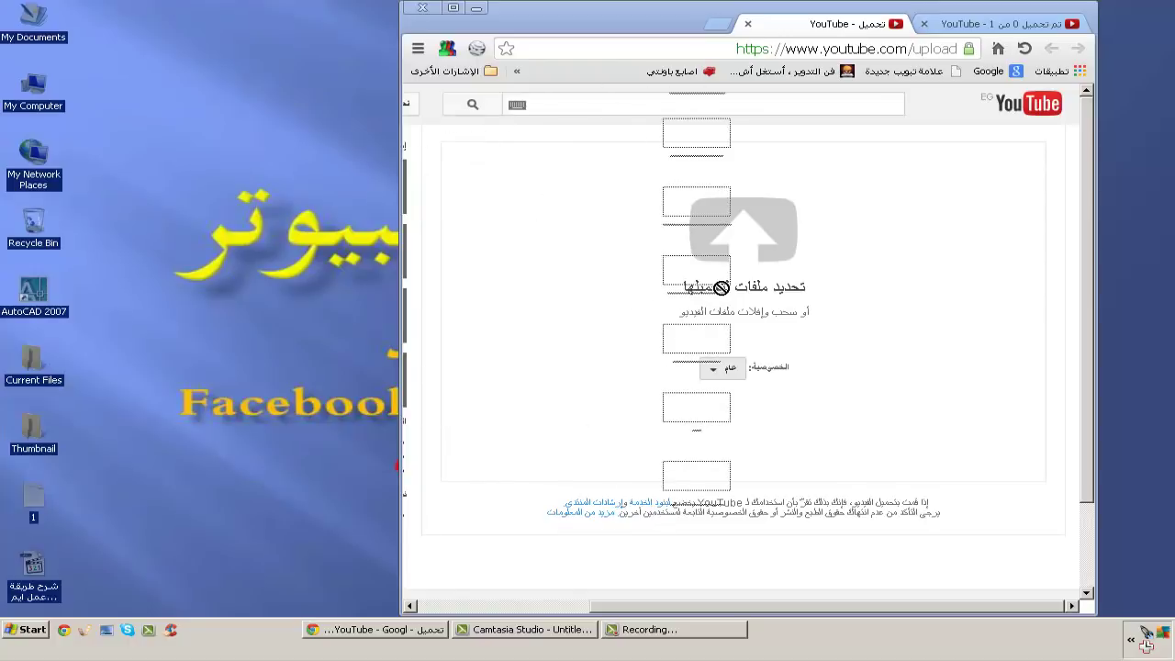
drag(720, 288, 176, 340)
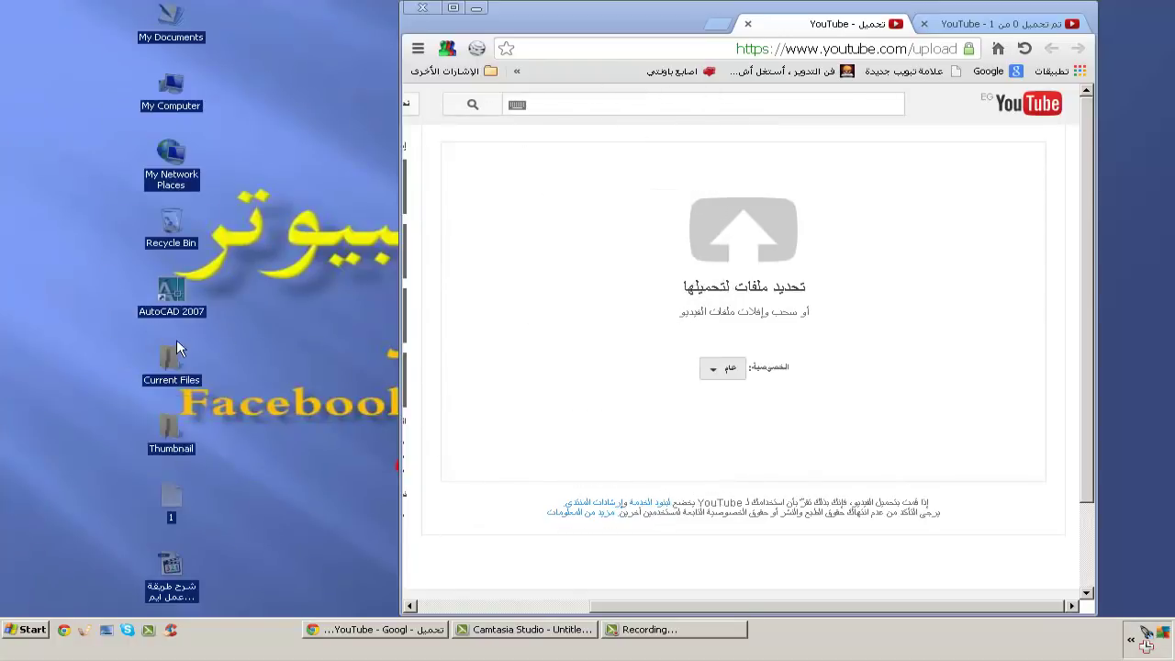
Arrange the desktop icons by name and maximize the browser with the running upload in front.
right_click(288, 220)
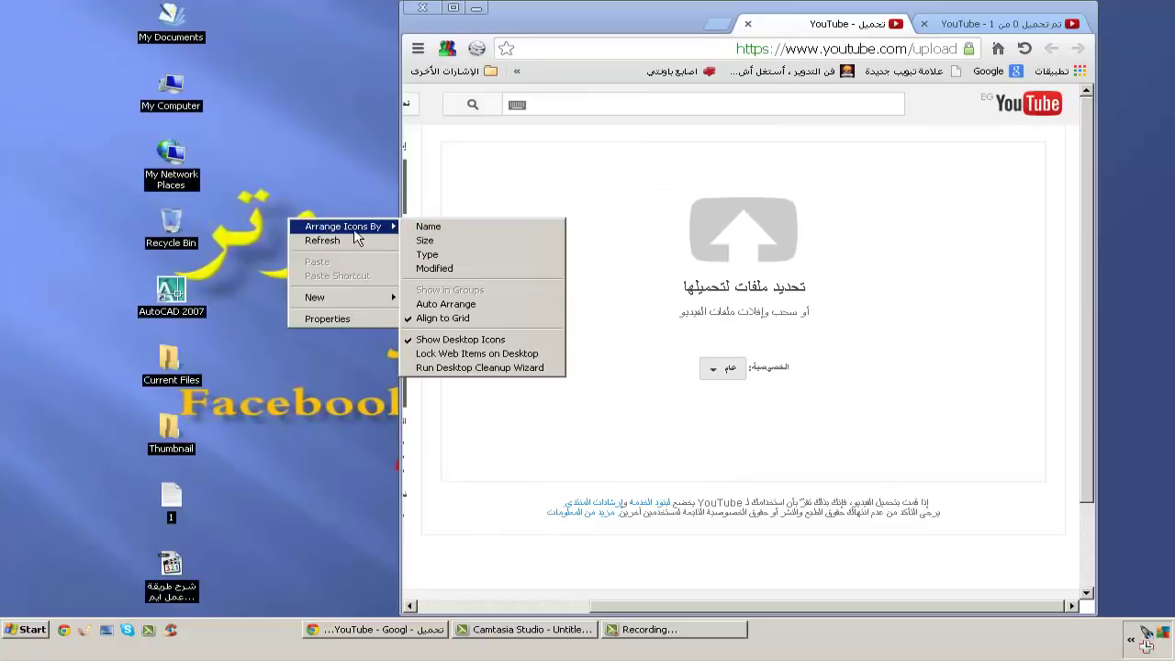
click(422, 228)
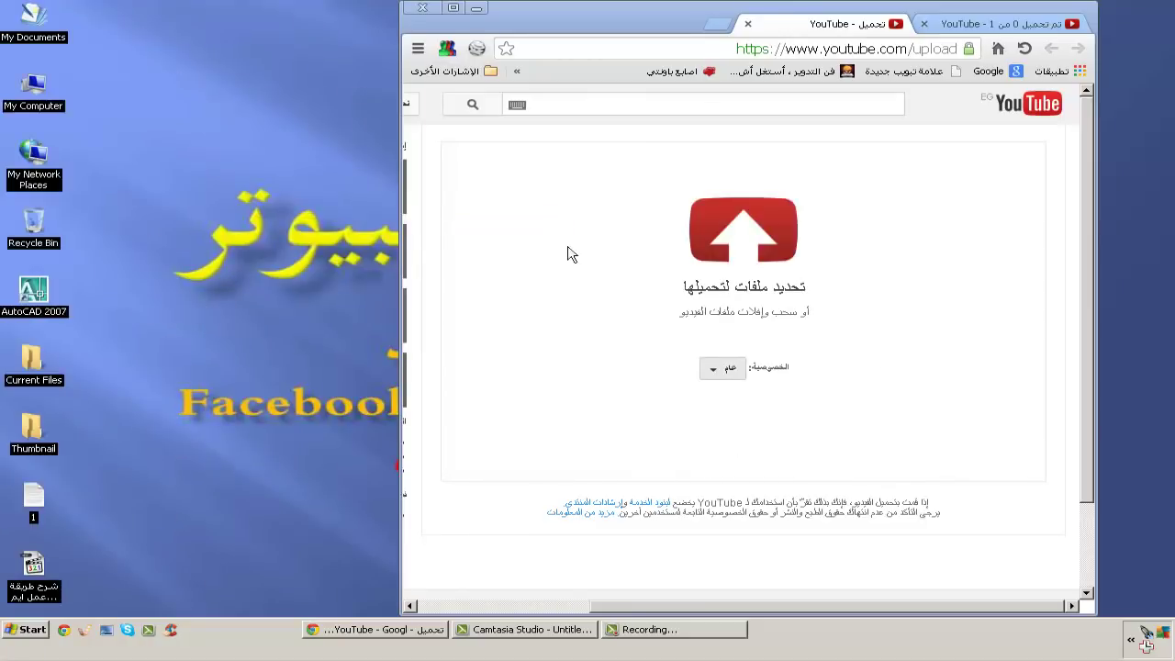
click(967, 32)
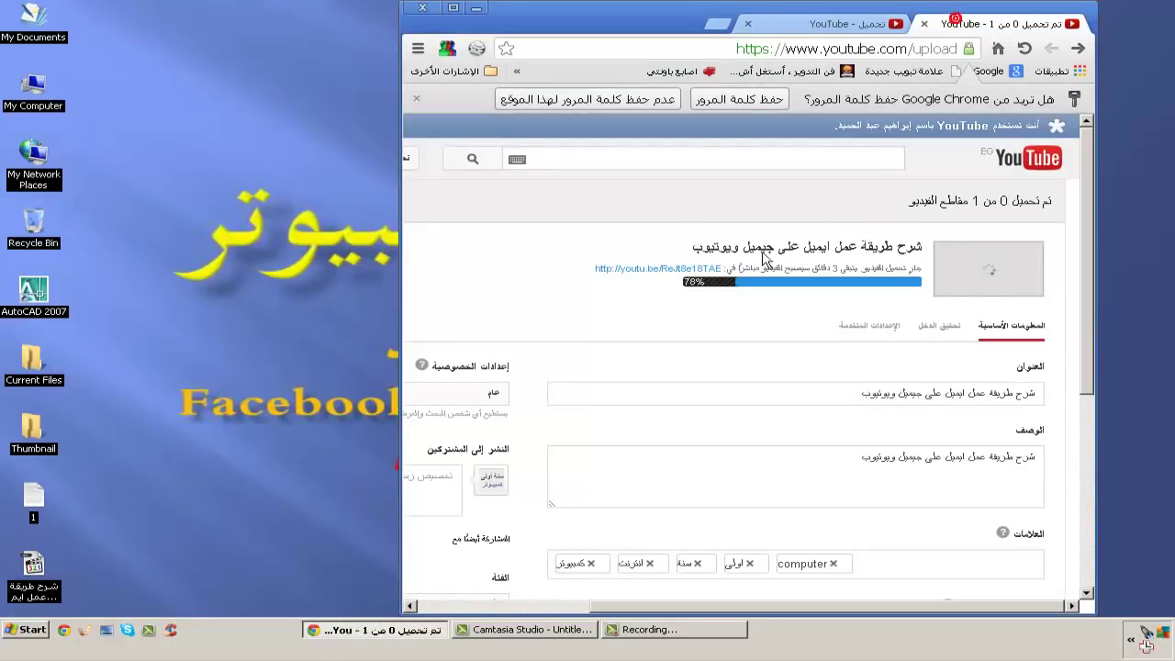
double_click(684, 22)
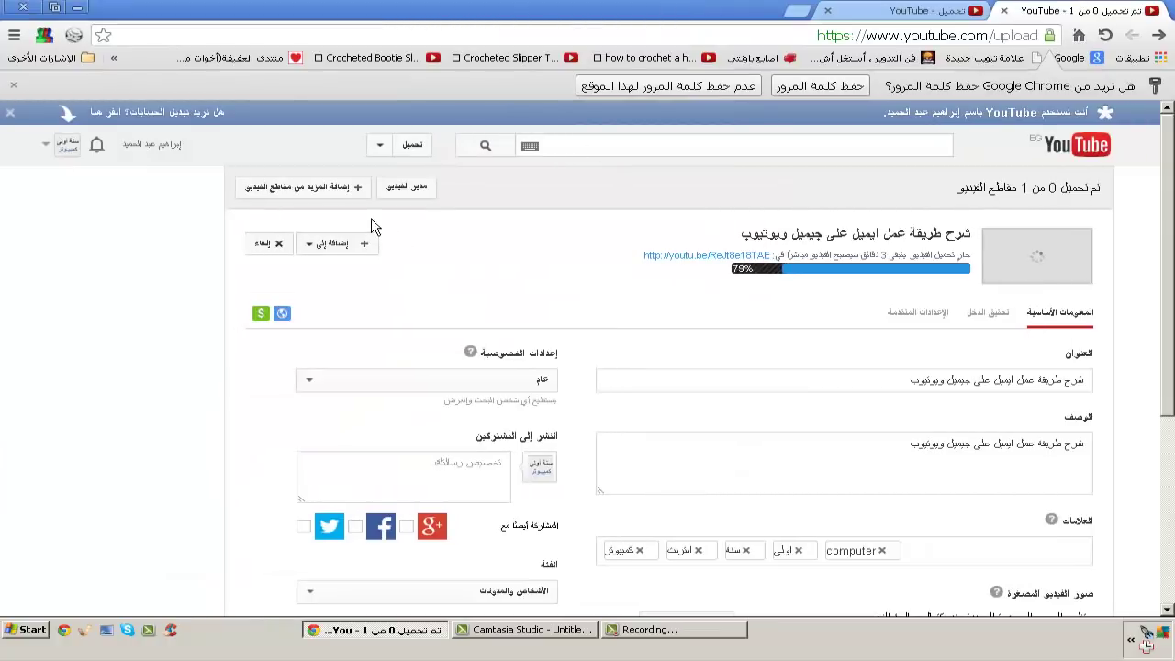
Look over the empty upload page again with its privacy list closed, and return to the running upload's details.
click(980, 17)
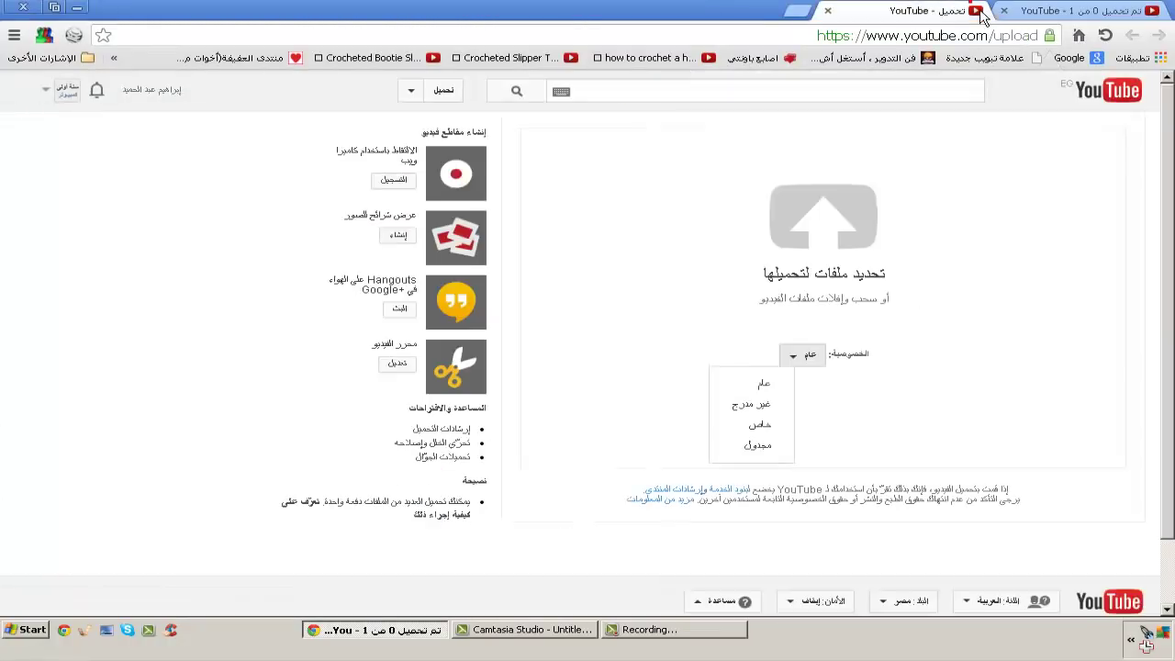
click(975, 362)
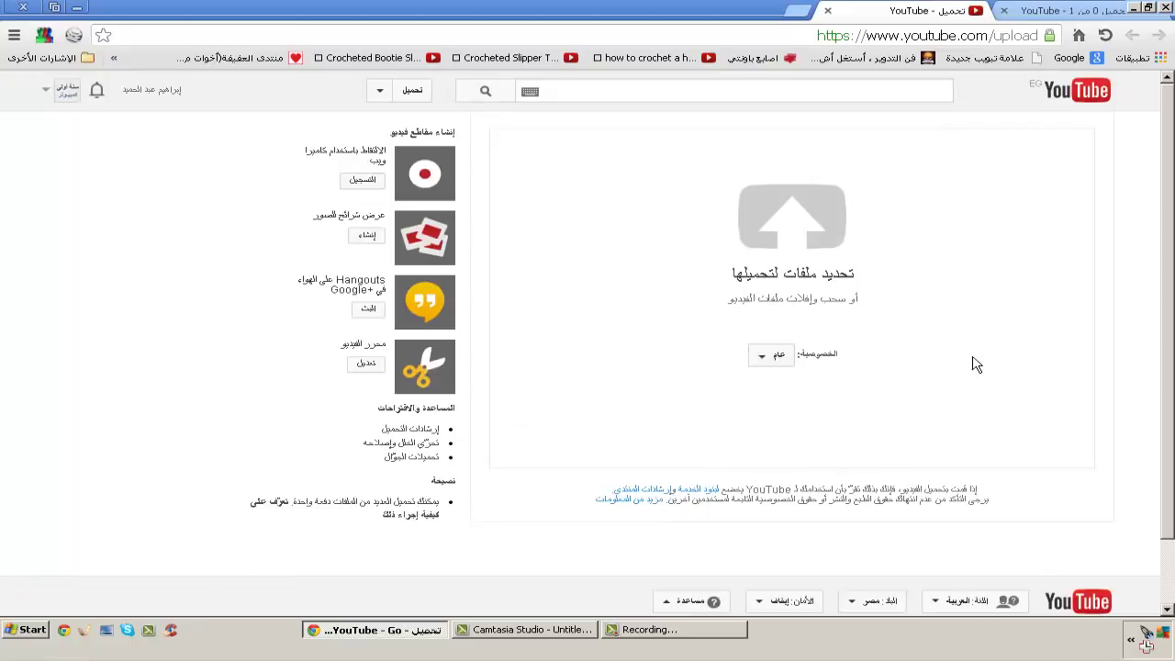
click(1051, 14)
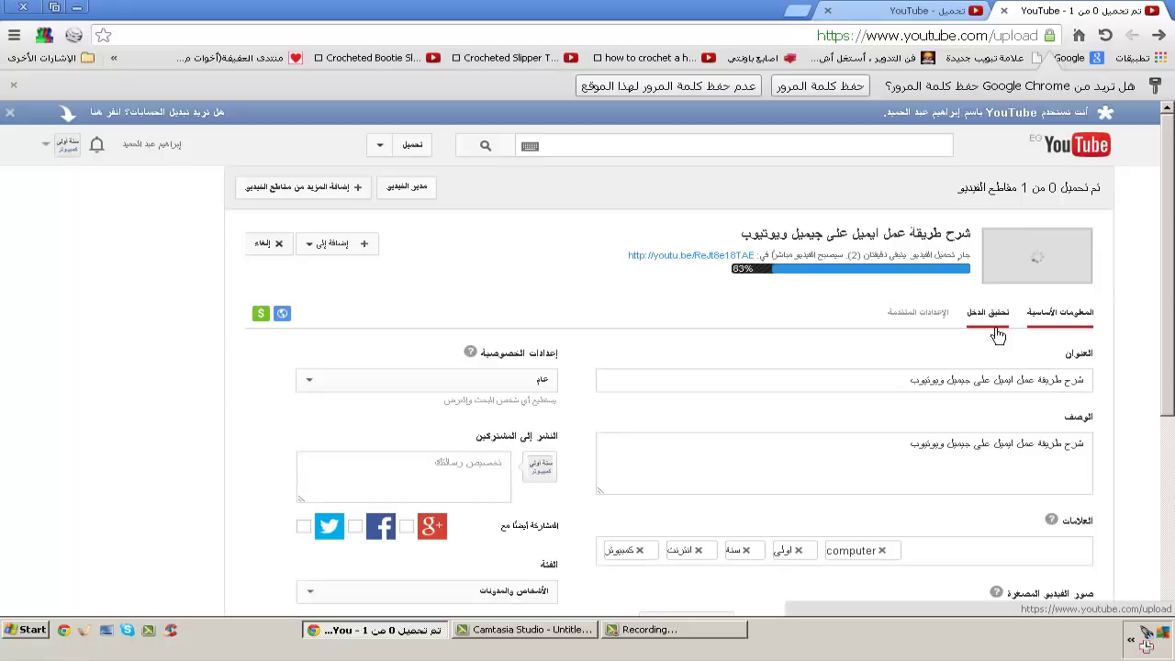
Look over the upload's monetization settings, from the ad formats down to the platform distribution choices.
click(987, 314)
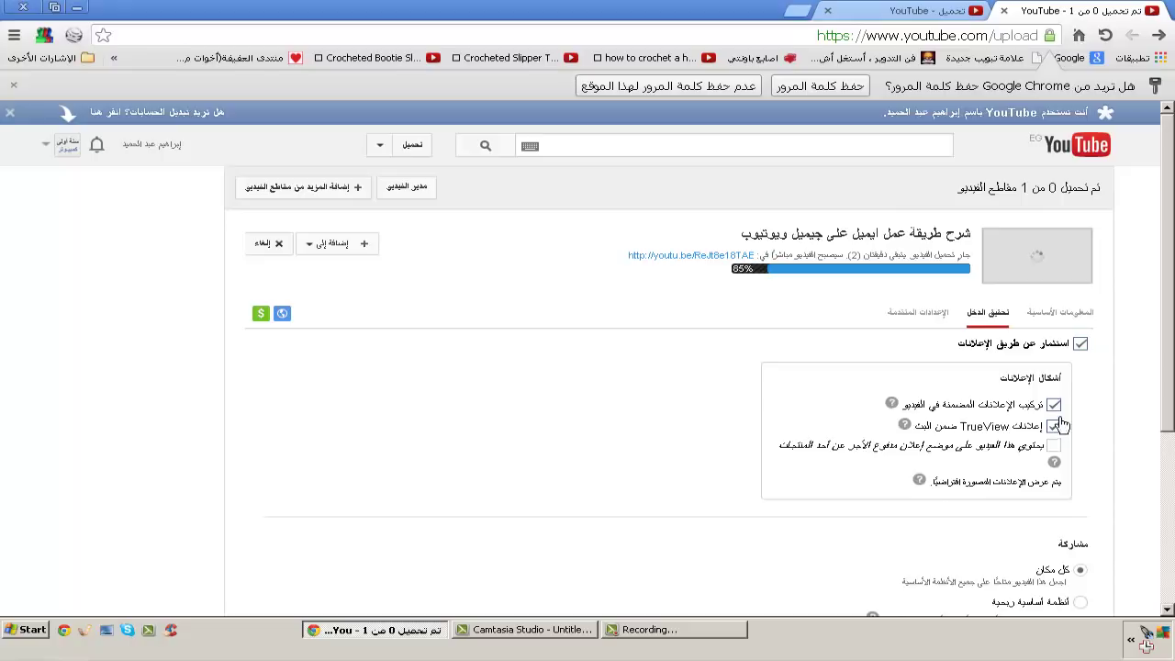
scroll(1046, 544, down, 2)
scroll(1046, 544, up, 1)
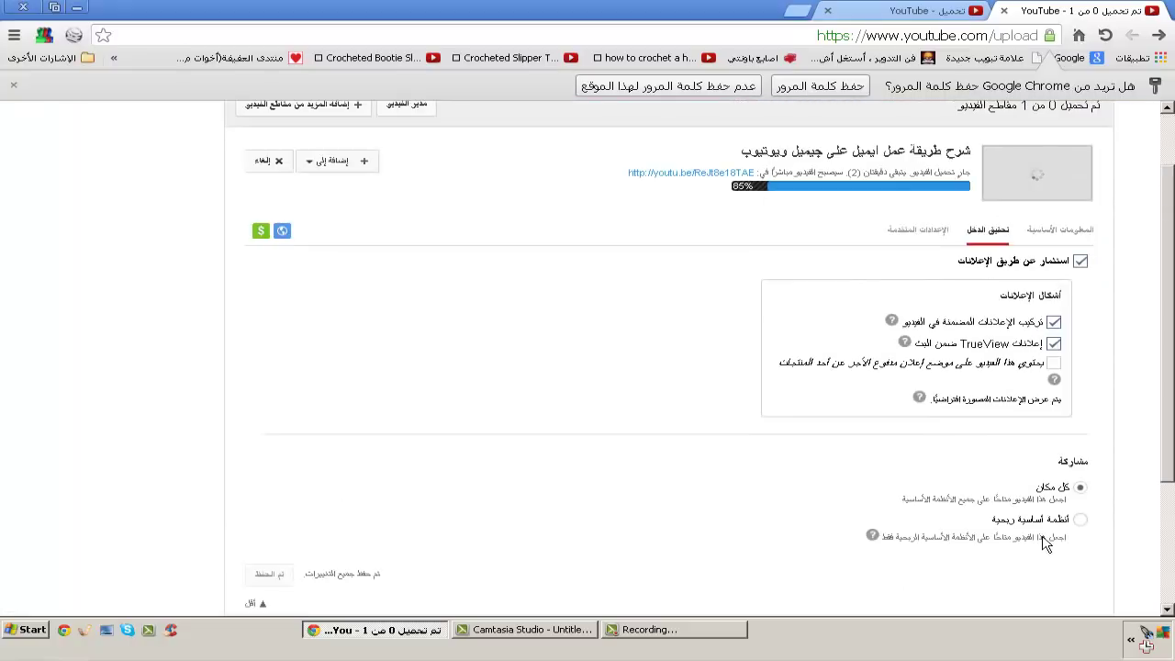
scroll(924, 374, up, 1)
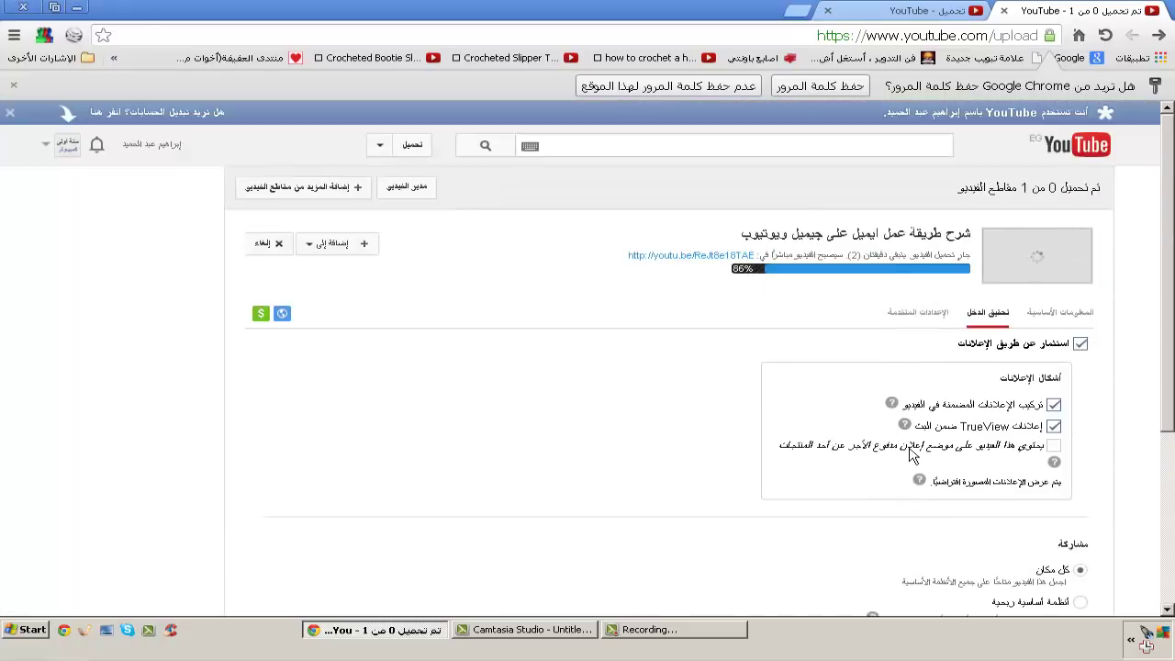
In the advanced settings, keep comments limited to approved ones and turn off letting users see this video's ratings.
click(935, 327)
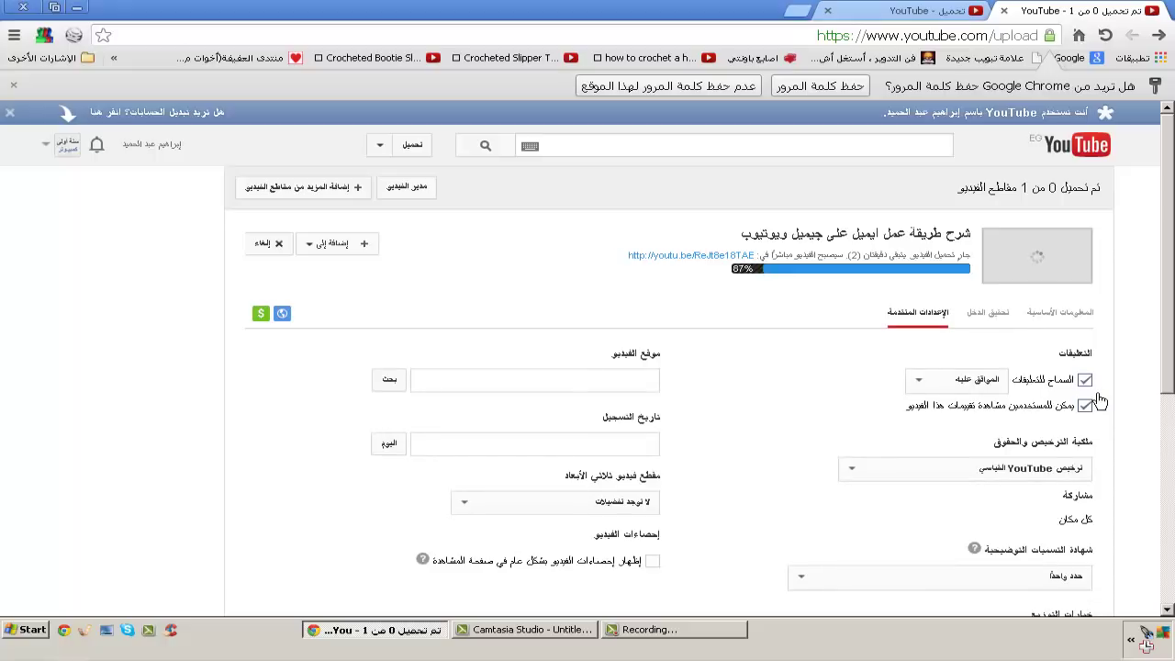
click(963, 380)
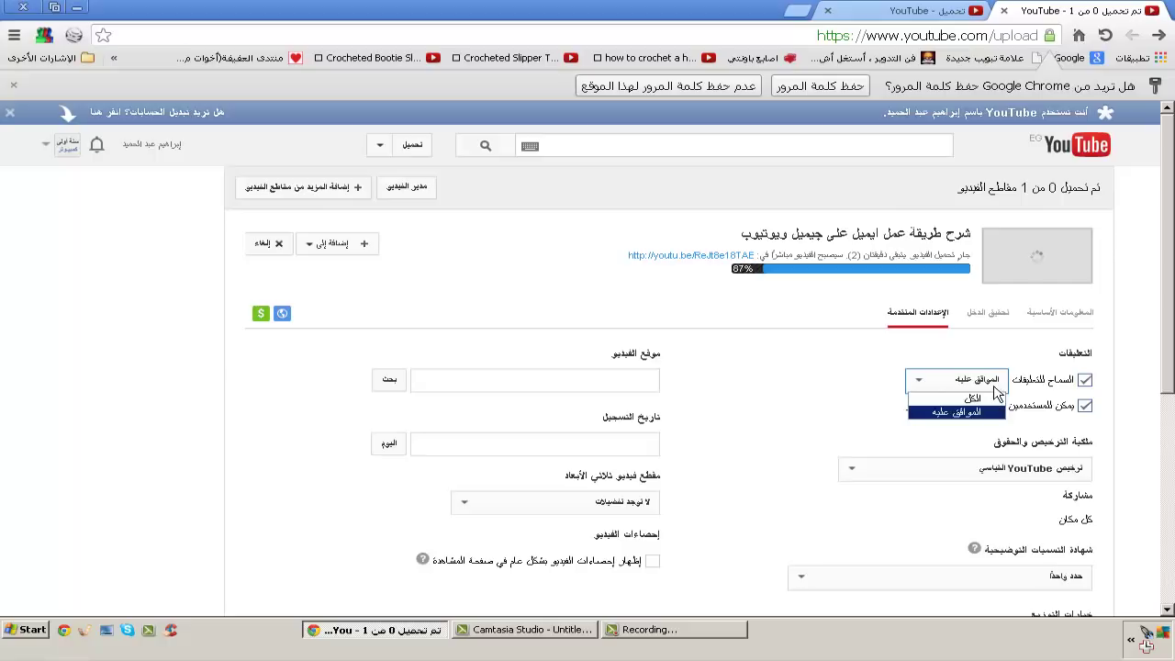
click(993, 388)
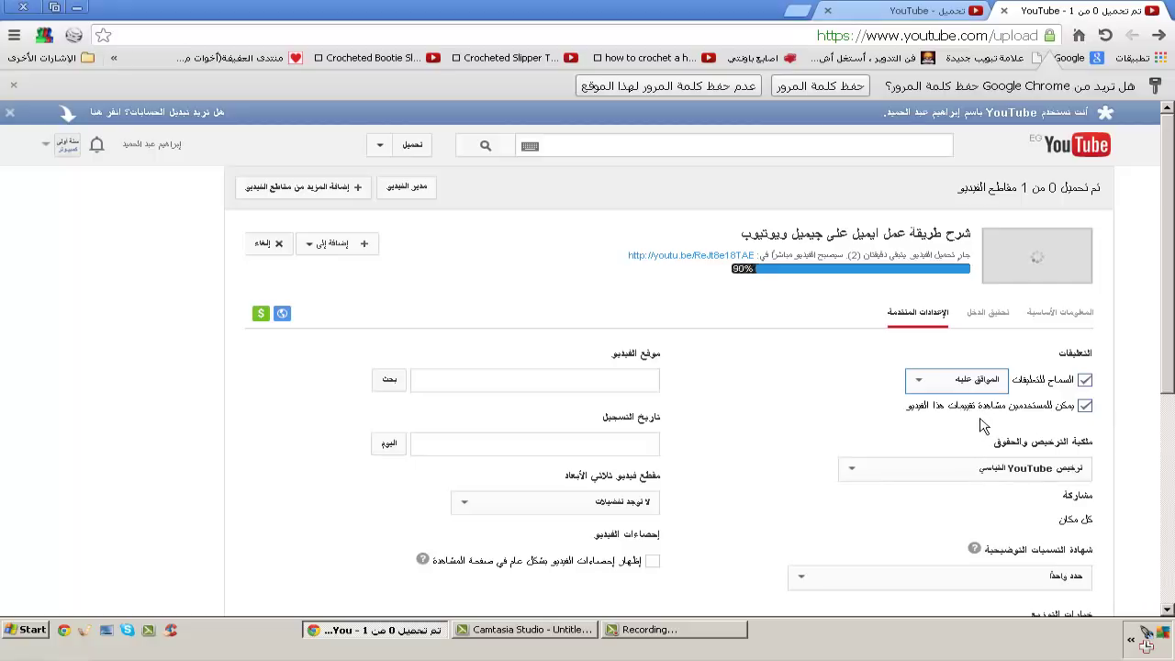
click(961, 417)
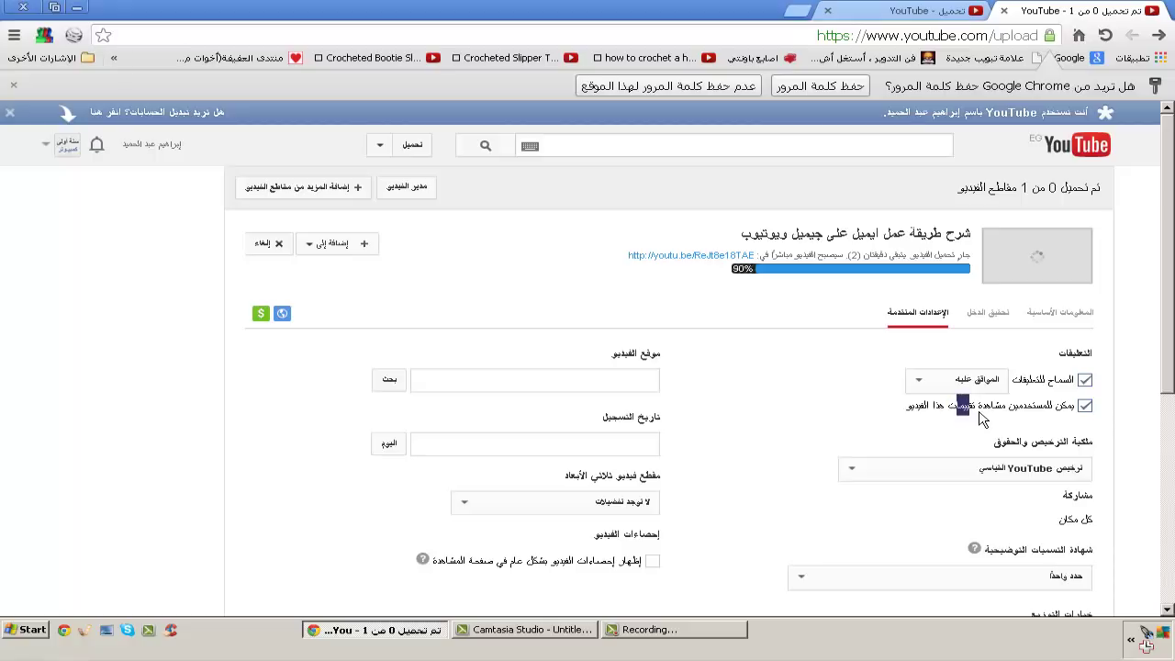
click(960, 402)
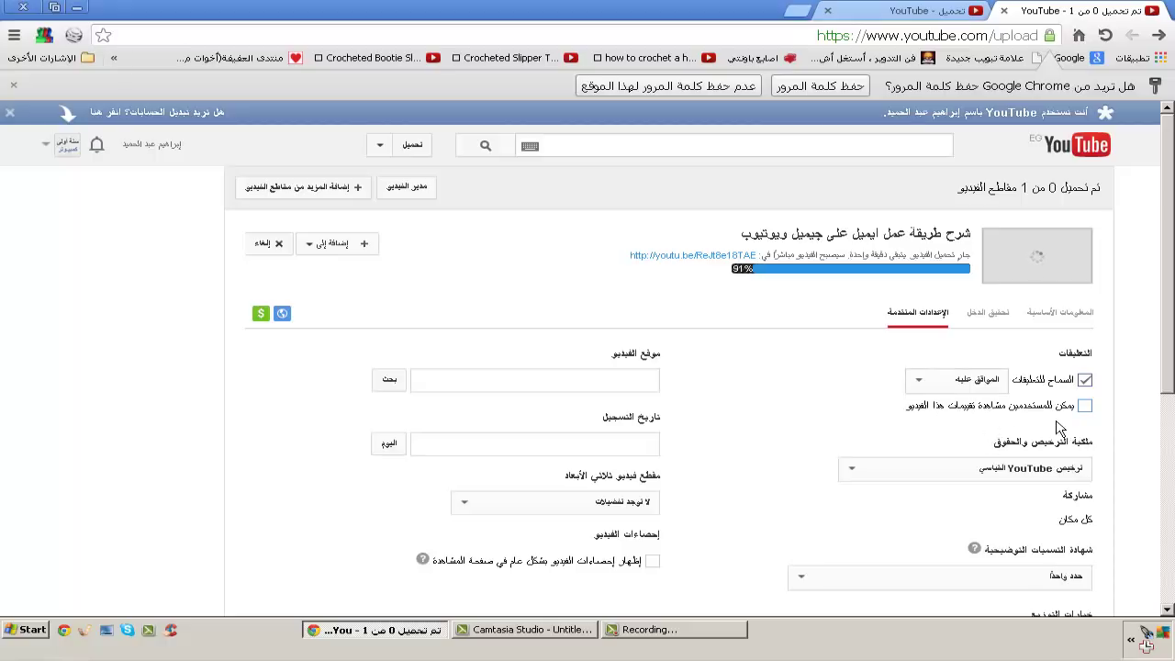
Review the licence choices, keeping the standard YouTube licence, and compare the distribution setting with the monetization page.
scroll(1028, 393, down, 2)
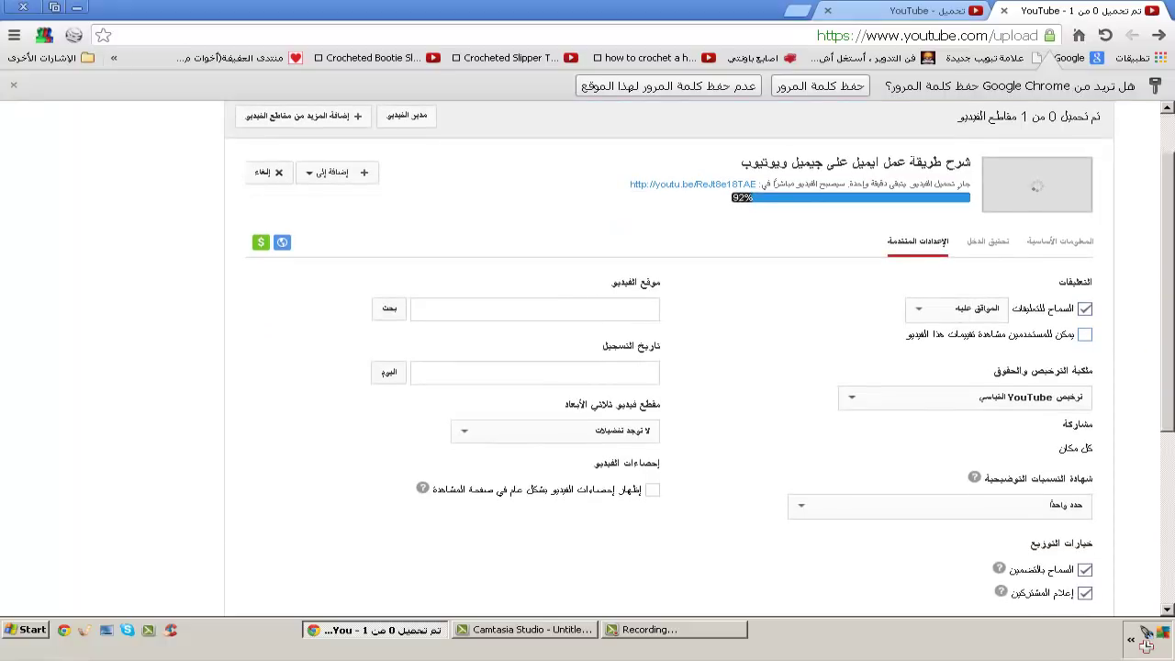
scroll(1027, 393, down, 1)
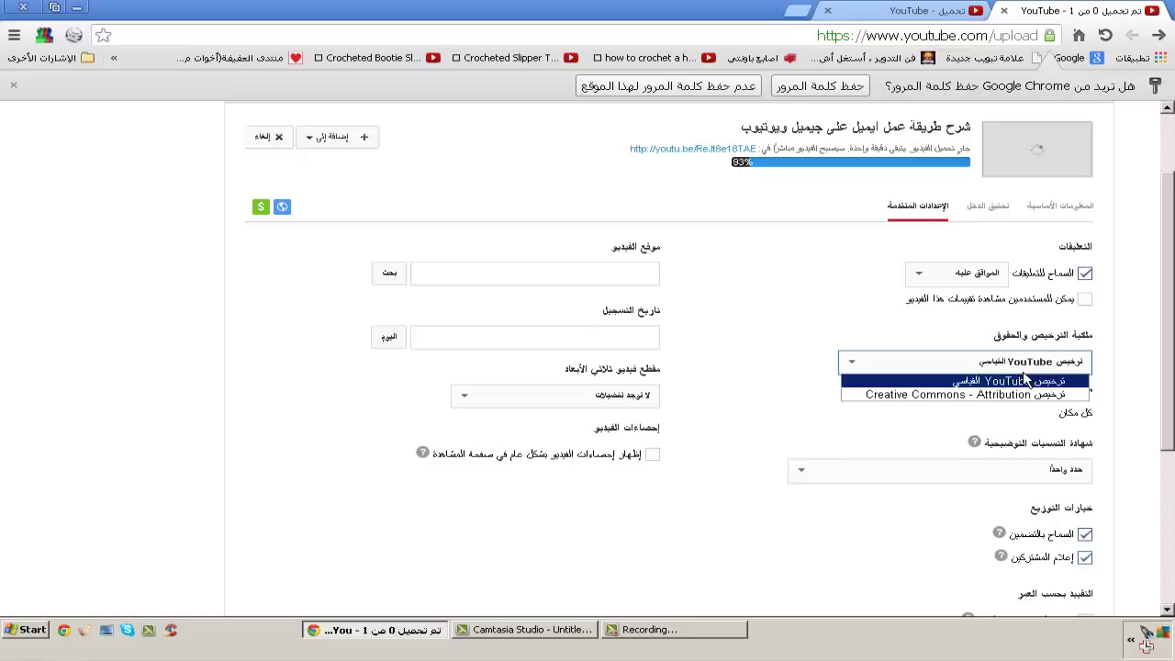
click(1025, 379)
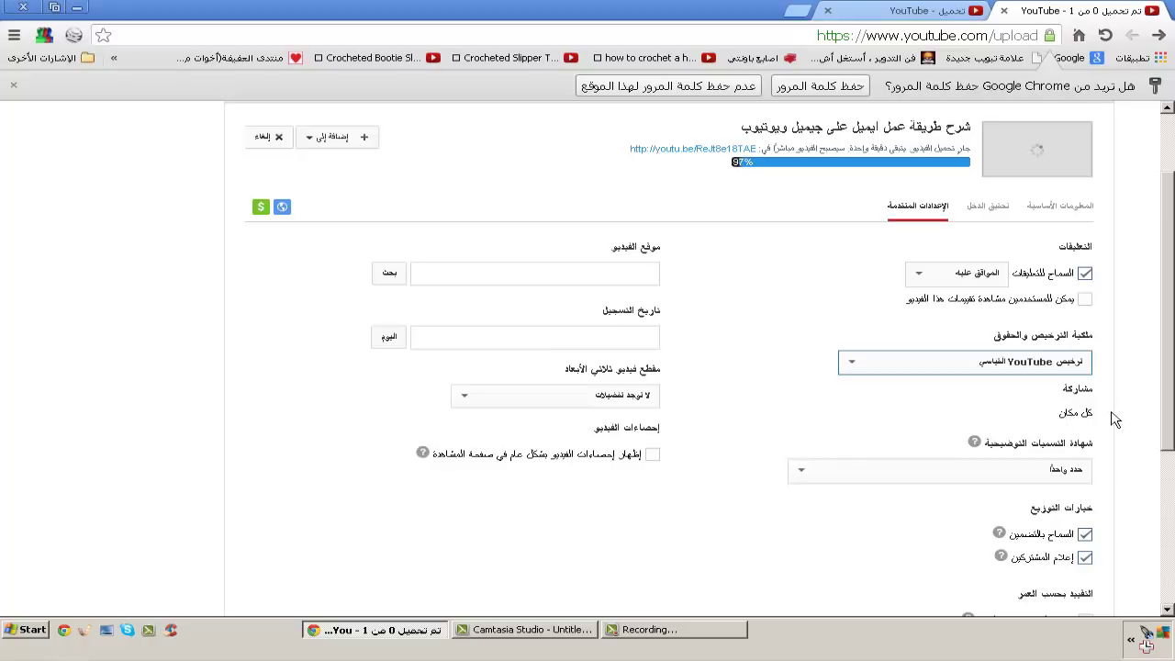
click(1003, 215)
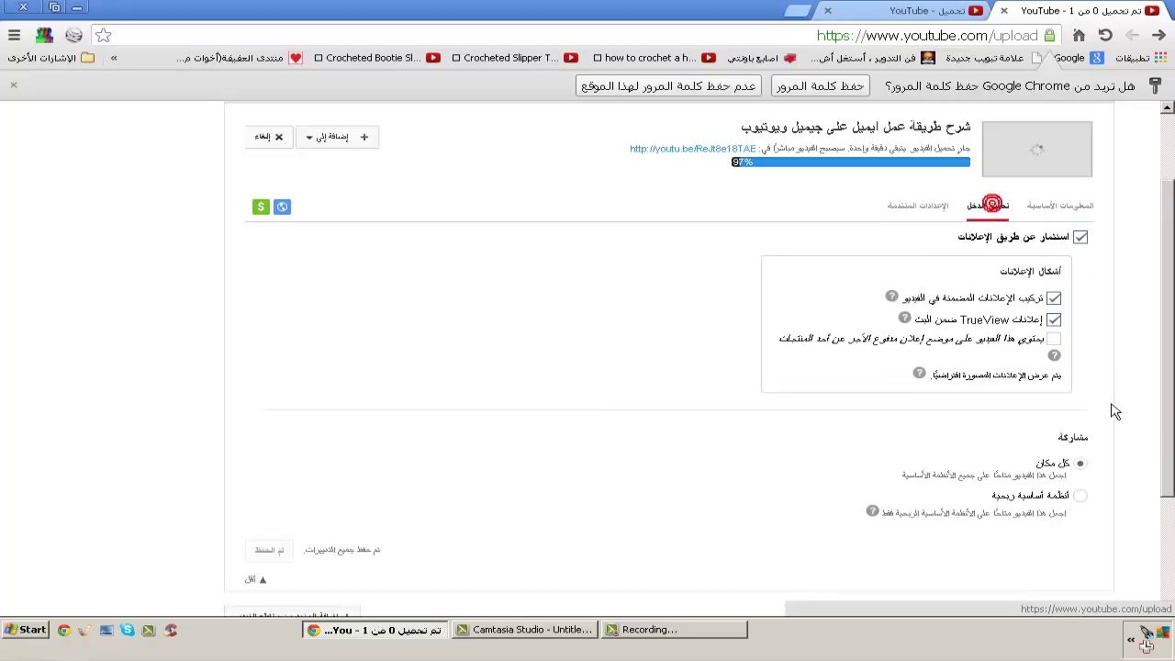
click(934, 208)
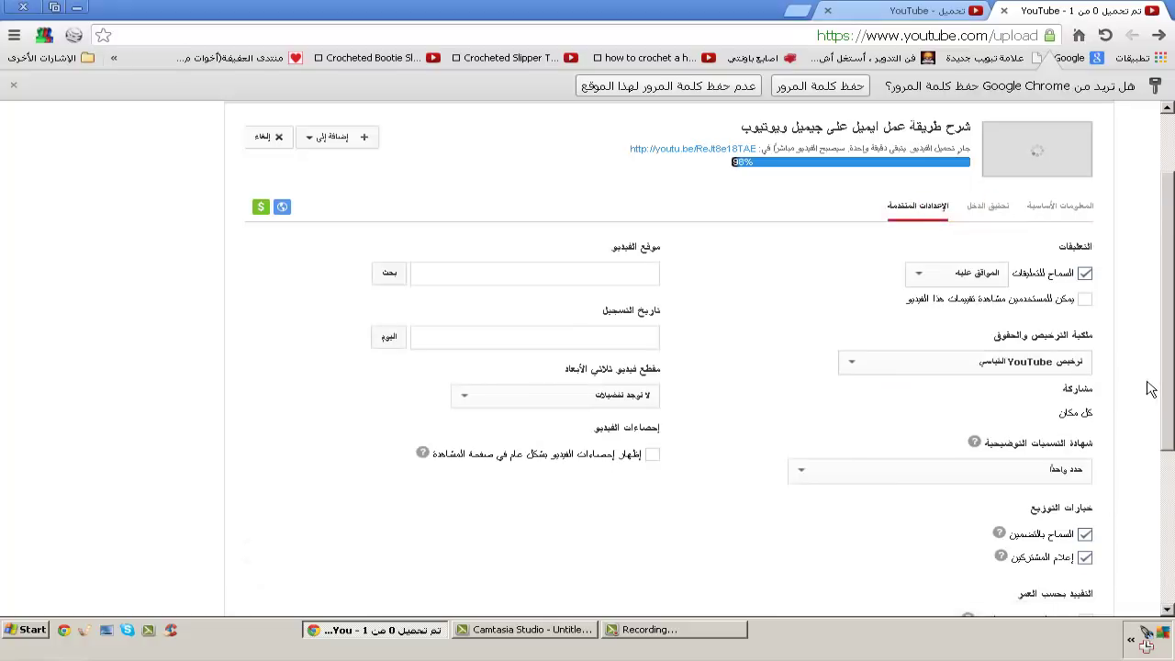
Look through the caption certification choices in the advanced settings and leave the certification unselected.
scroll(1027, 395, down, 1)
click(1032, 395)
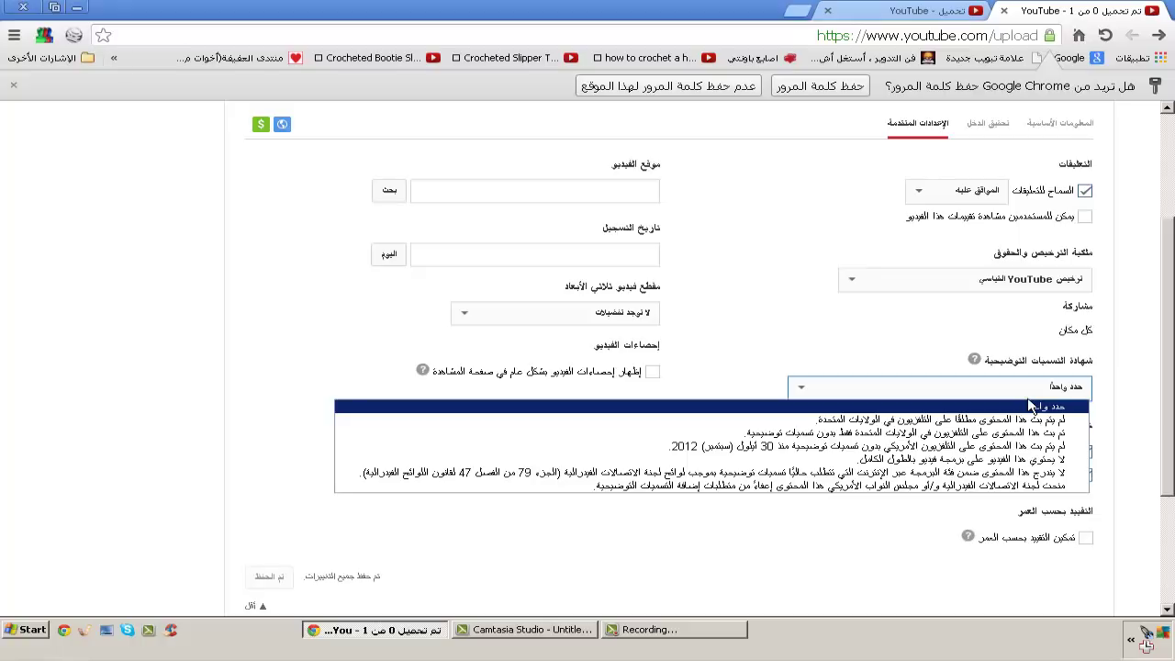
click(1029, 406)
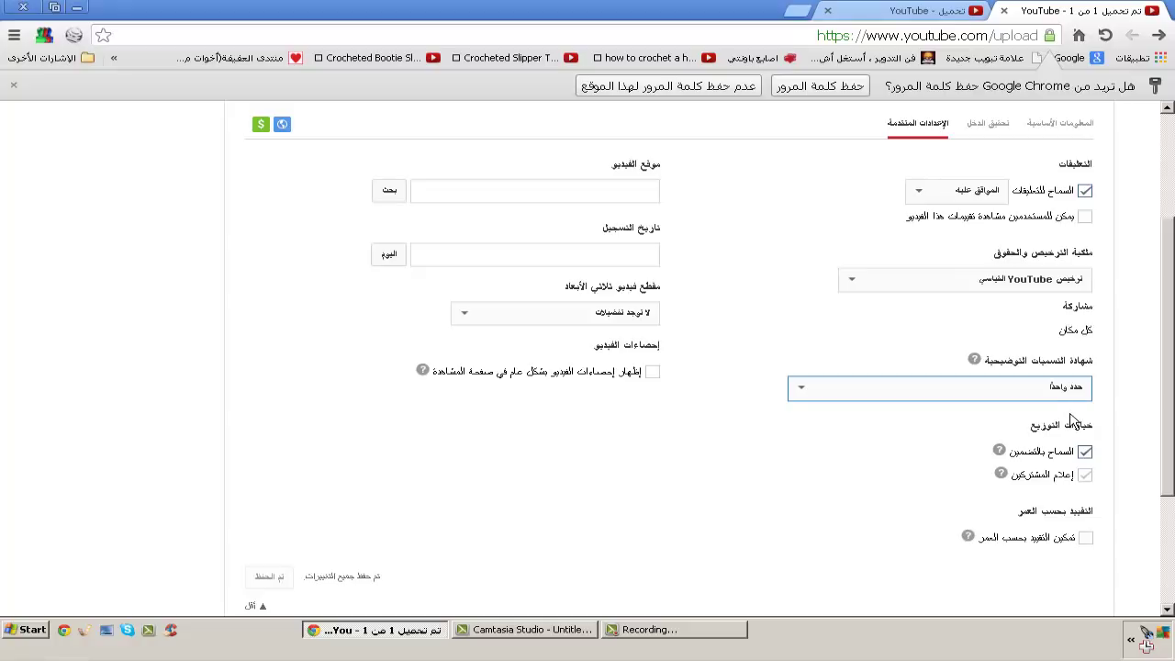
Enable the video's age restriction, read its help note, and disable the restriction again.
scroll(1087, 439, down, 1)
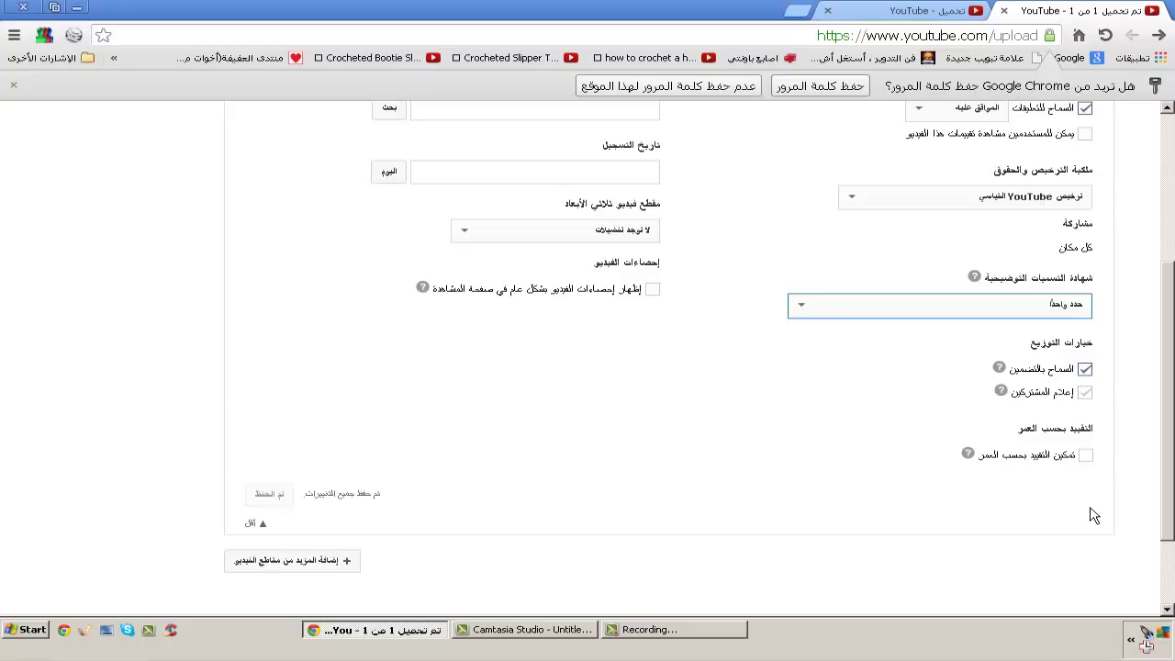
click(1085, 455)
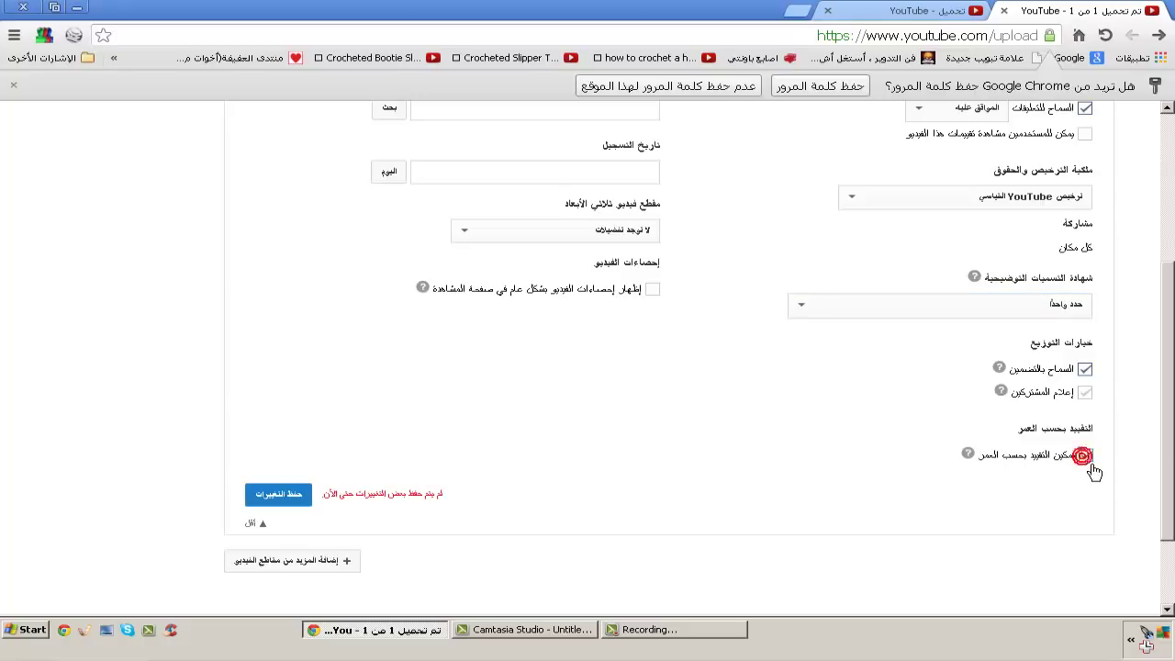
click(968, 453)
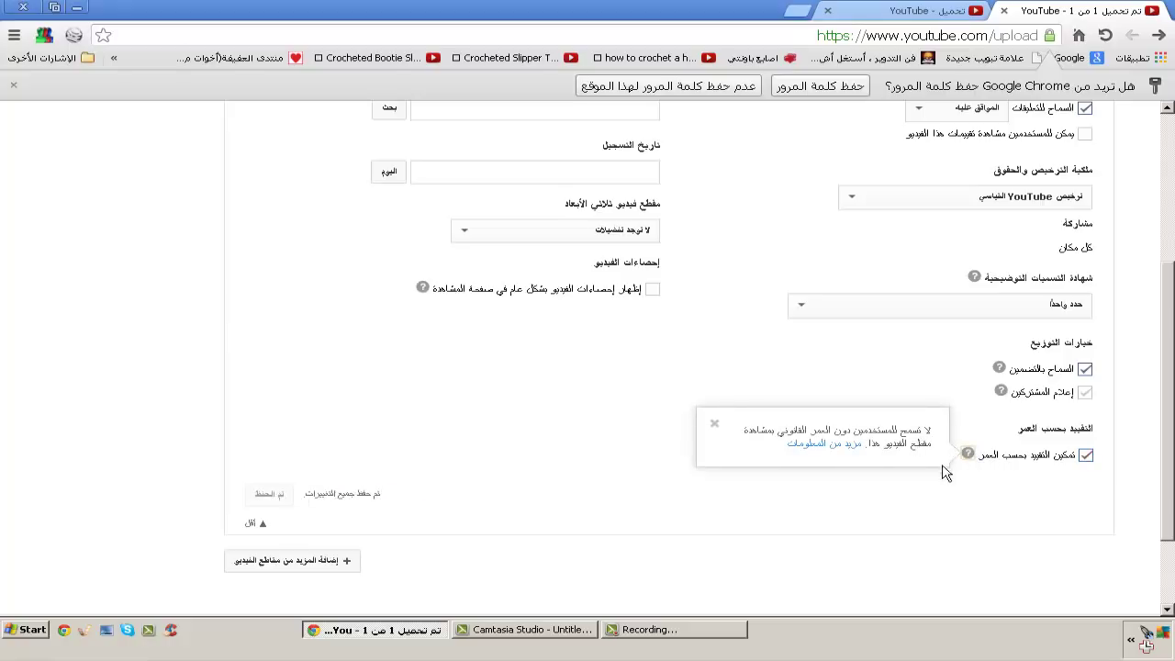
click(1085, 454)
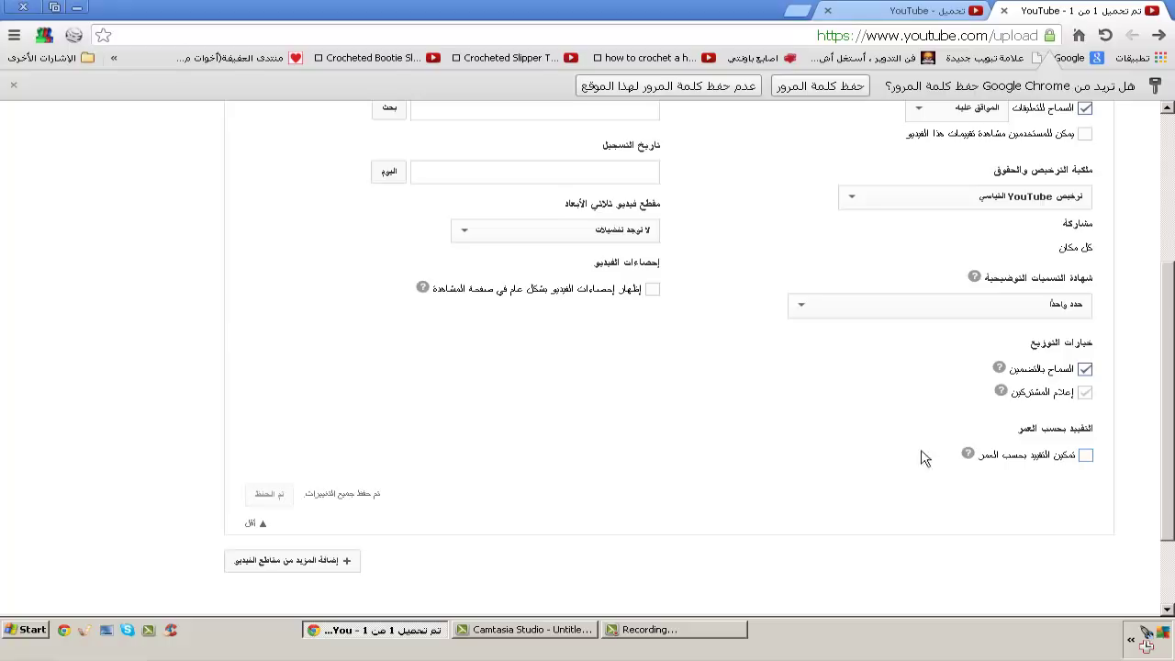
Look through the video location map, recording date calendar and 3D video choices without setting any of them.
scroll(900, 453, up, 3)
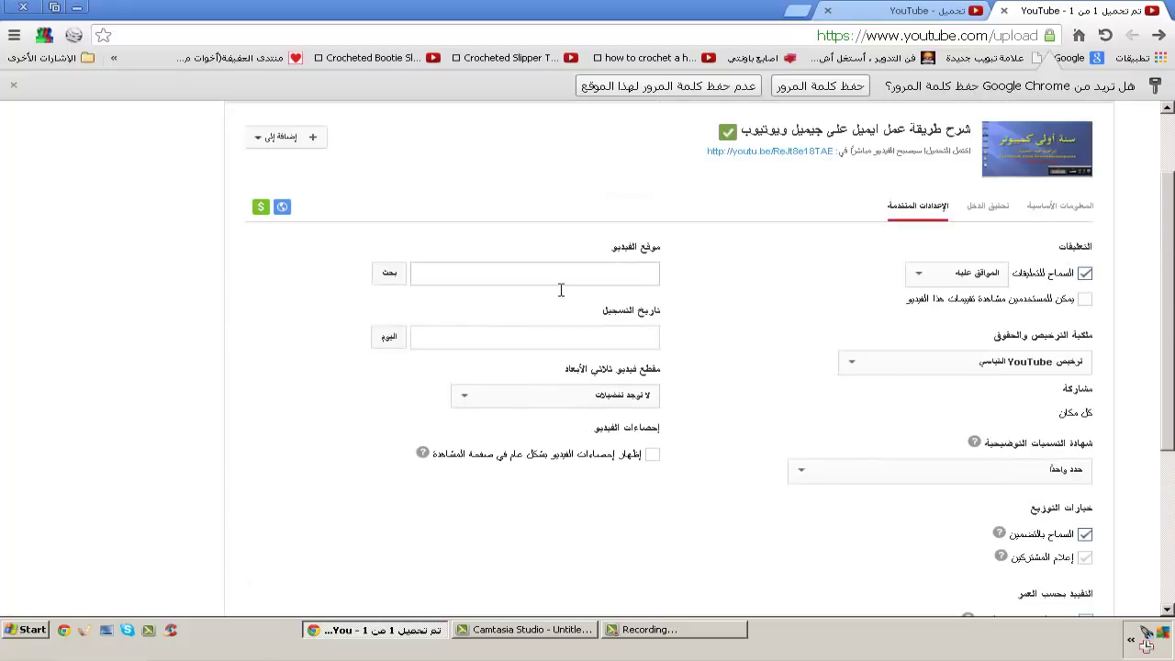
click(623, 274)
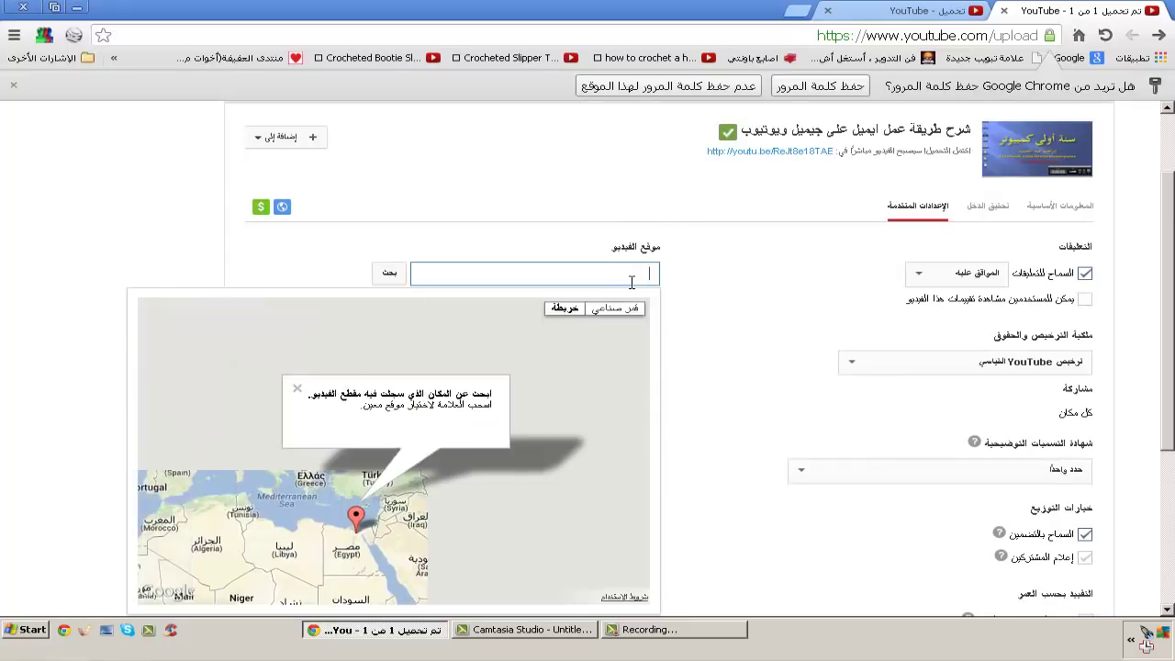
click(714, 271)
click(636, 336)
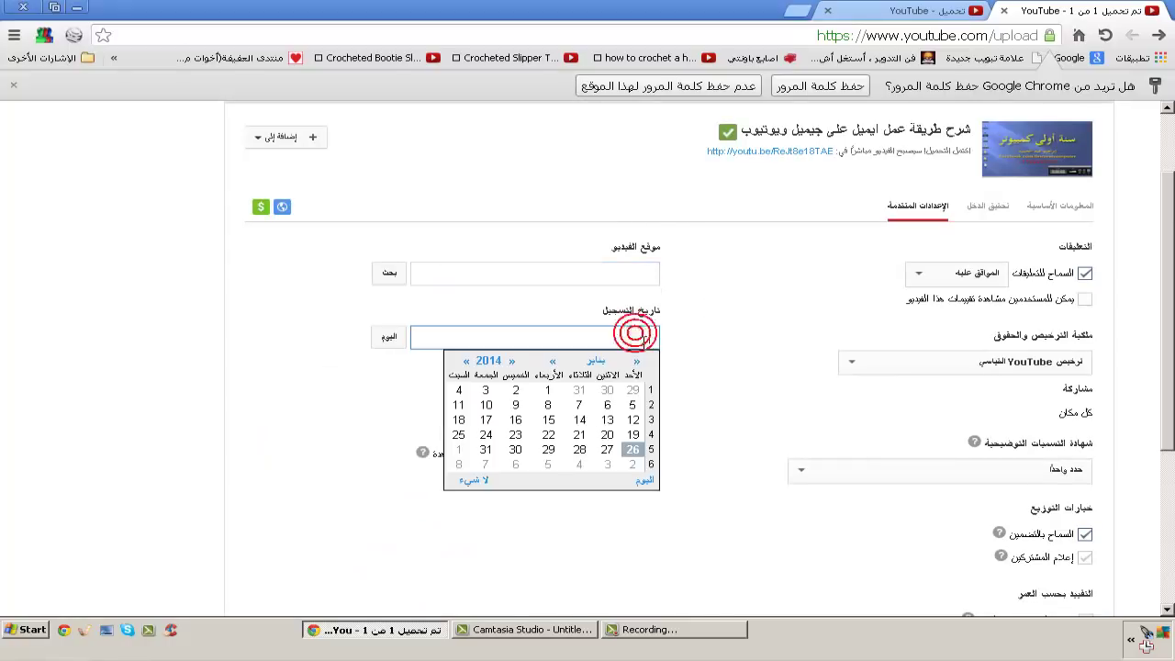
click(711, 326)
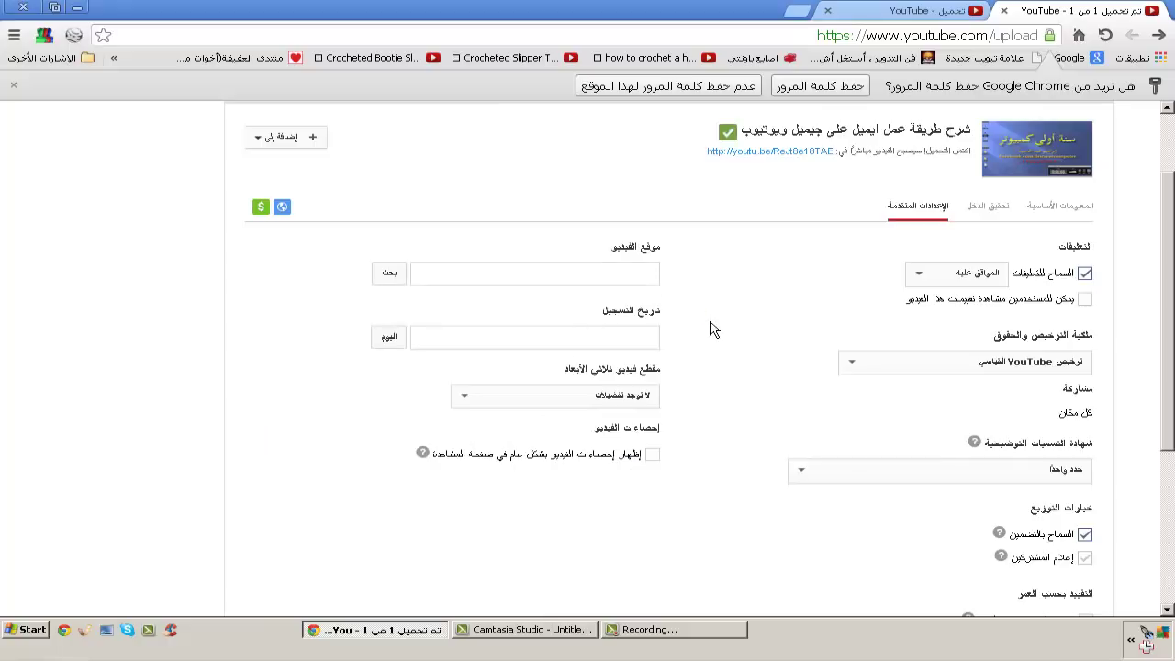
click(621, 397)
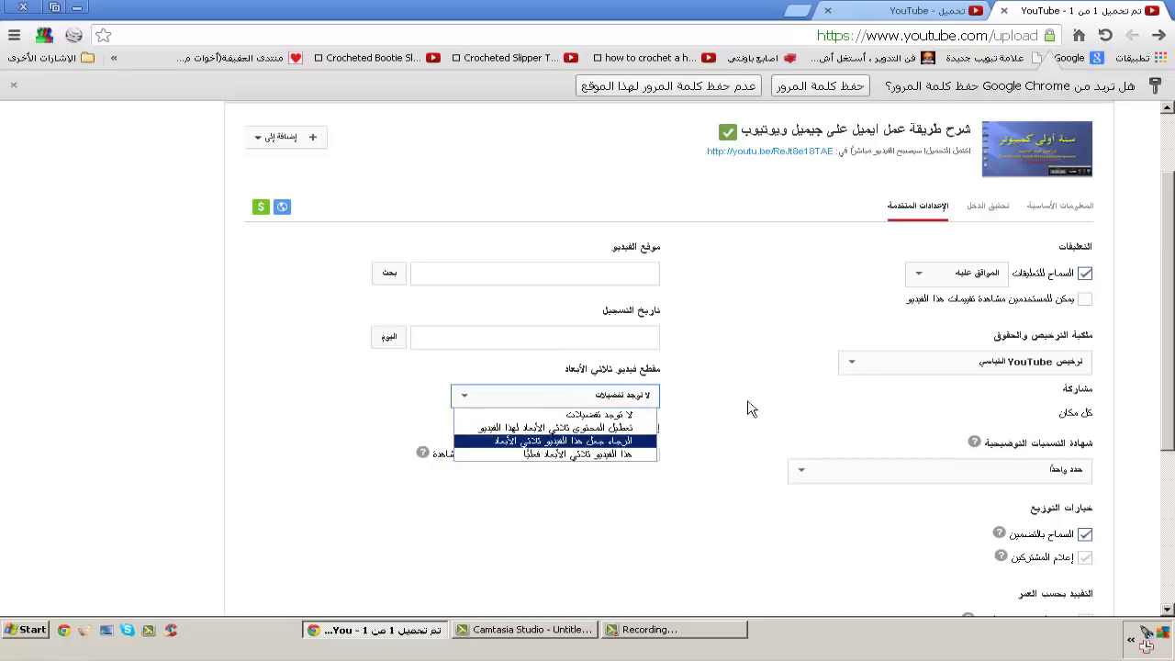
click(765, 377)
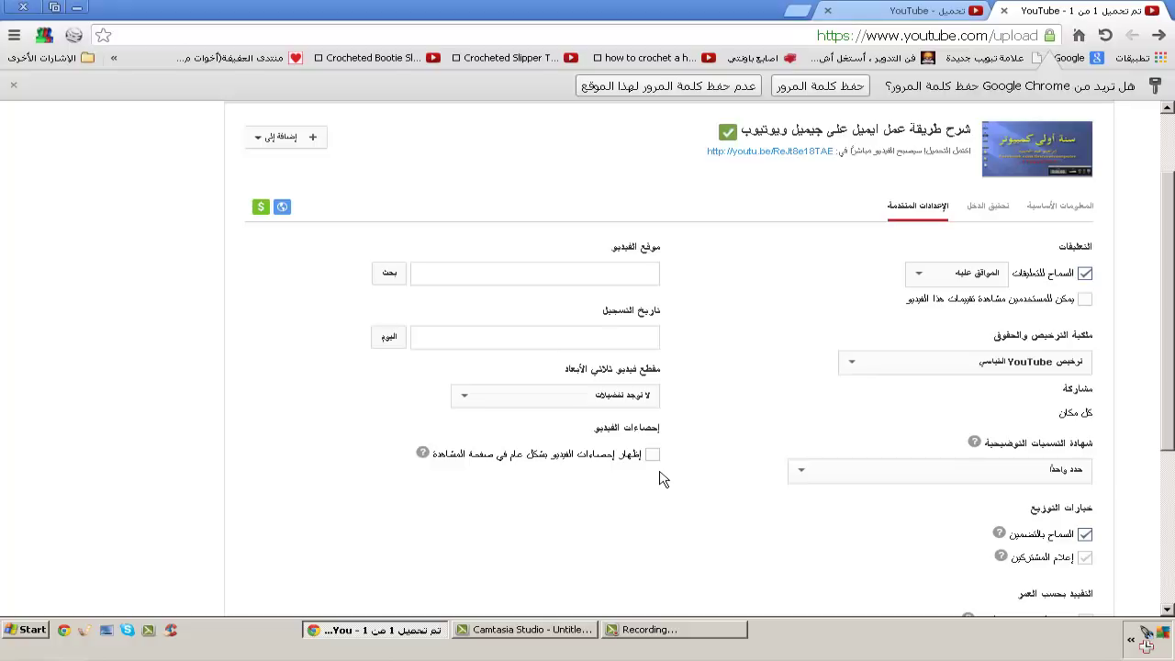
In the video's basic information, upload the gmail picture from the Thumbnail folder as the custom thumbnail.
scroll(663, 479, up, 2)
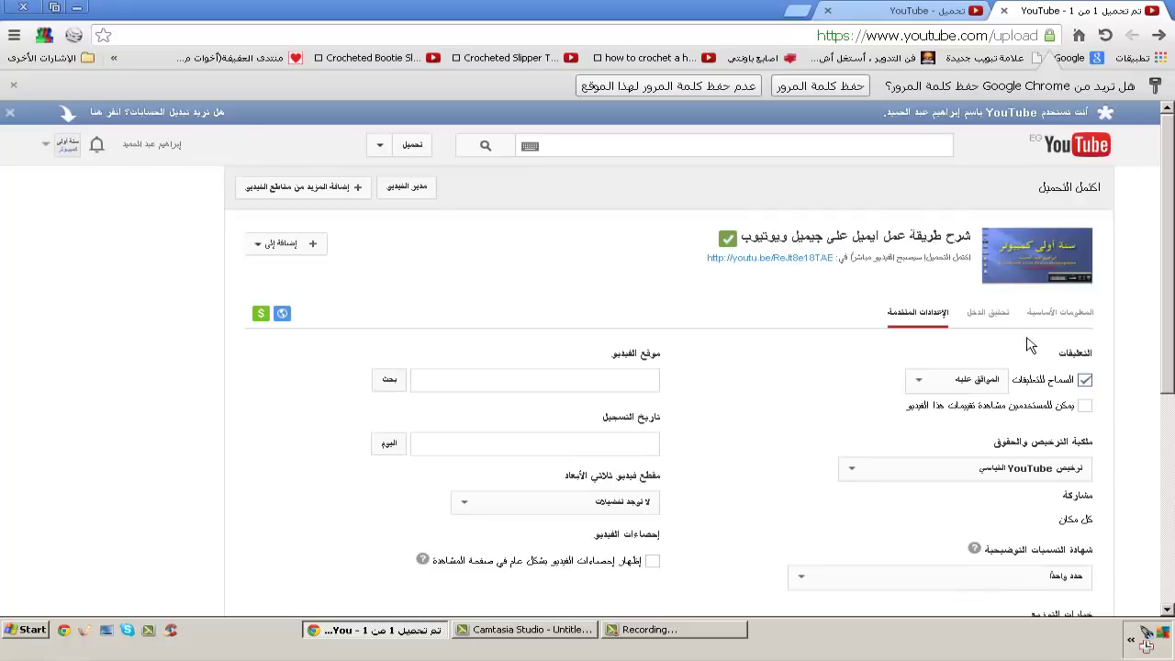
click(1050, 316)
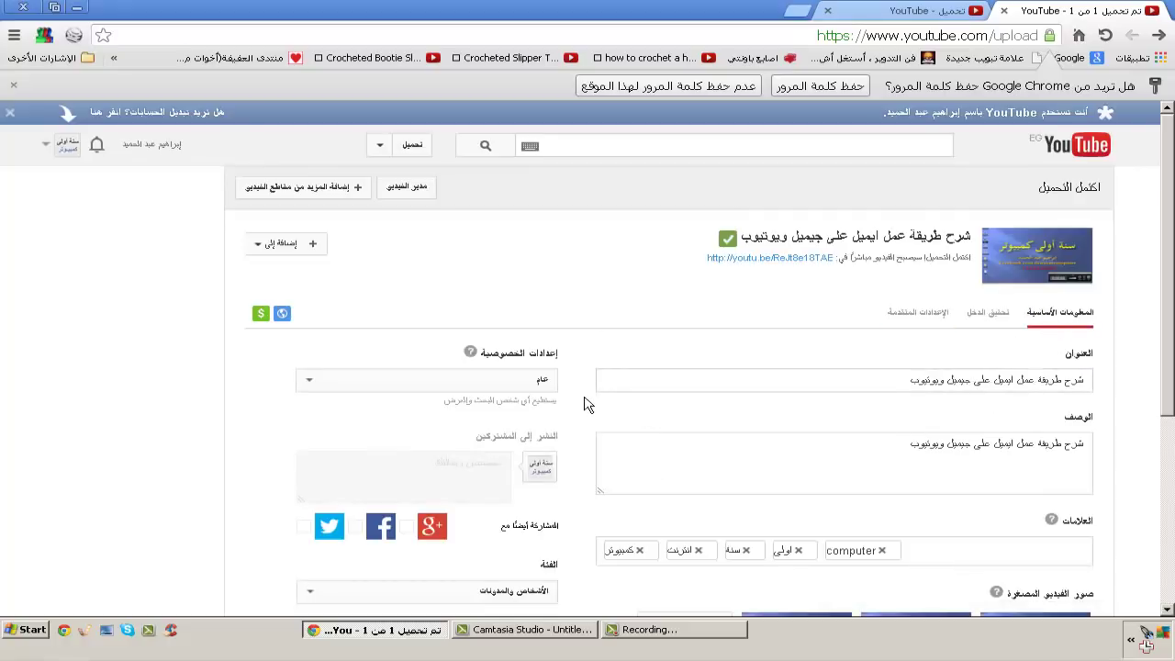
scroll(569, 443, down, 1)
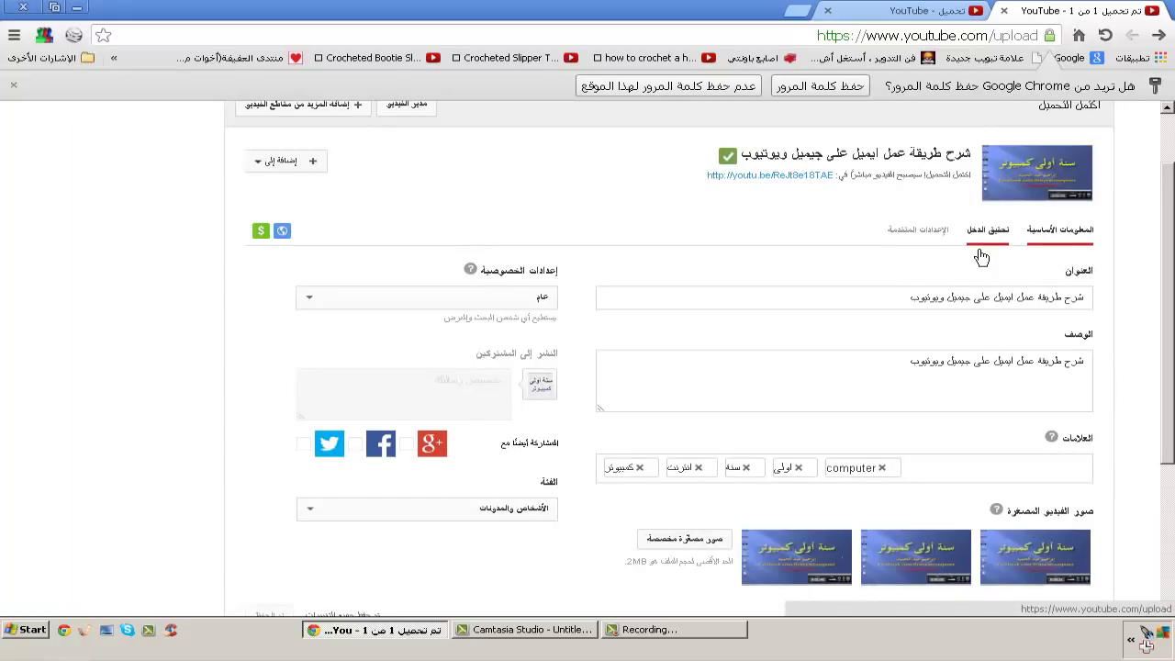
scroll(872, 354, down, 2)
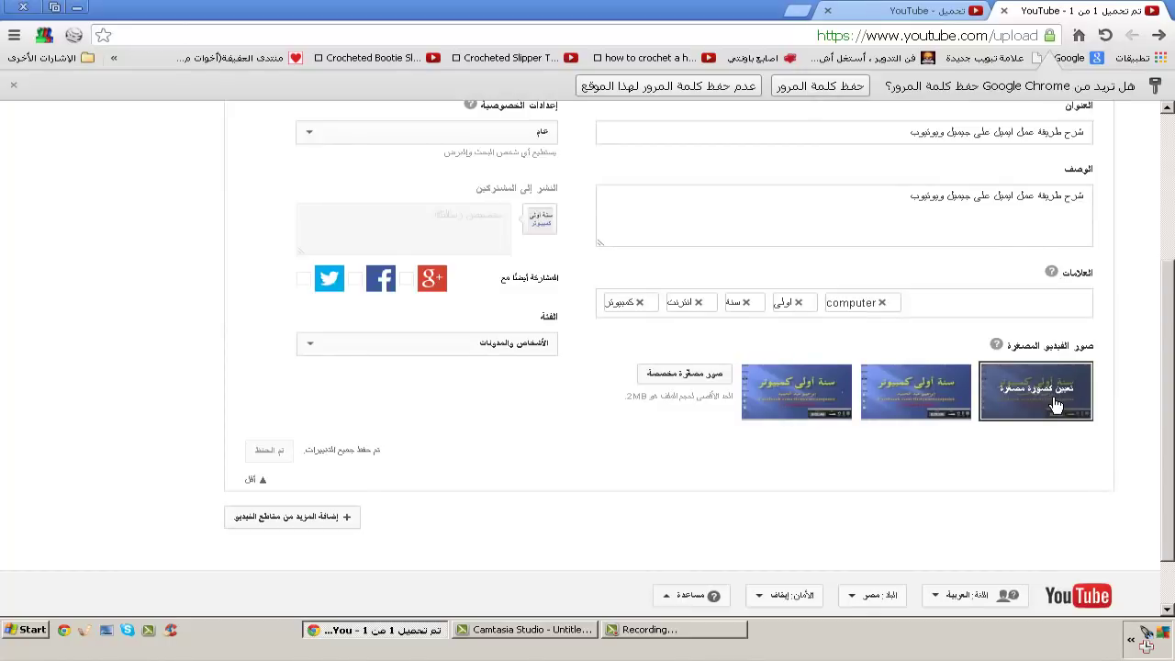
click(684, 390)
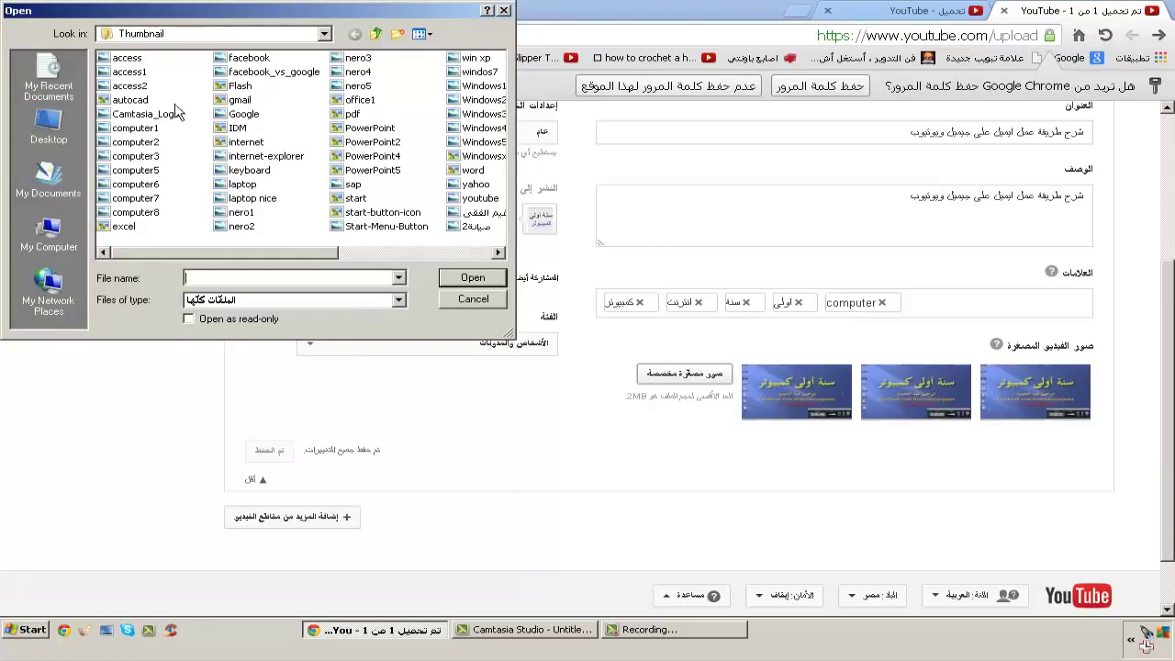
click(240, 99)
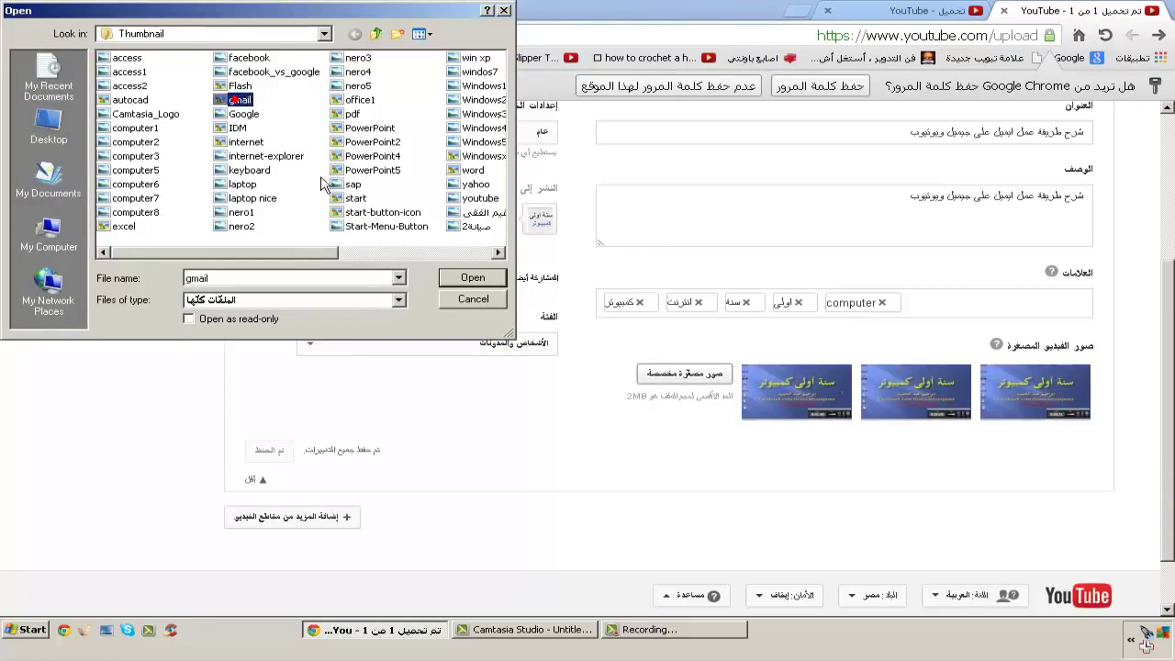
click(471, 278)
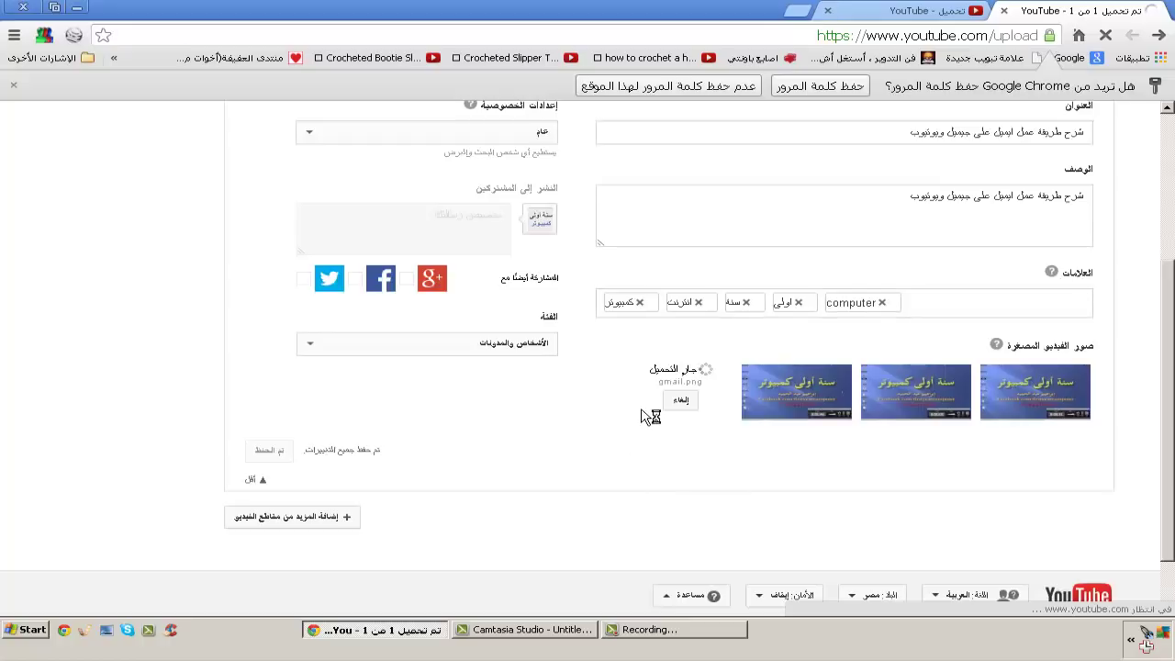
mouse_move(961, 387)
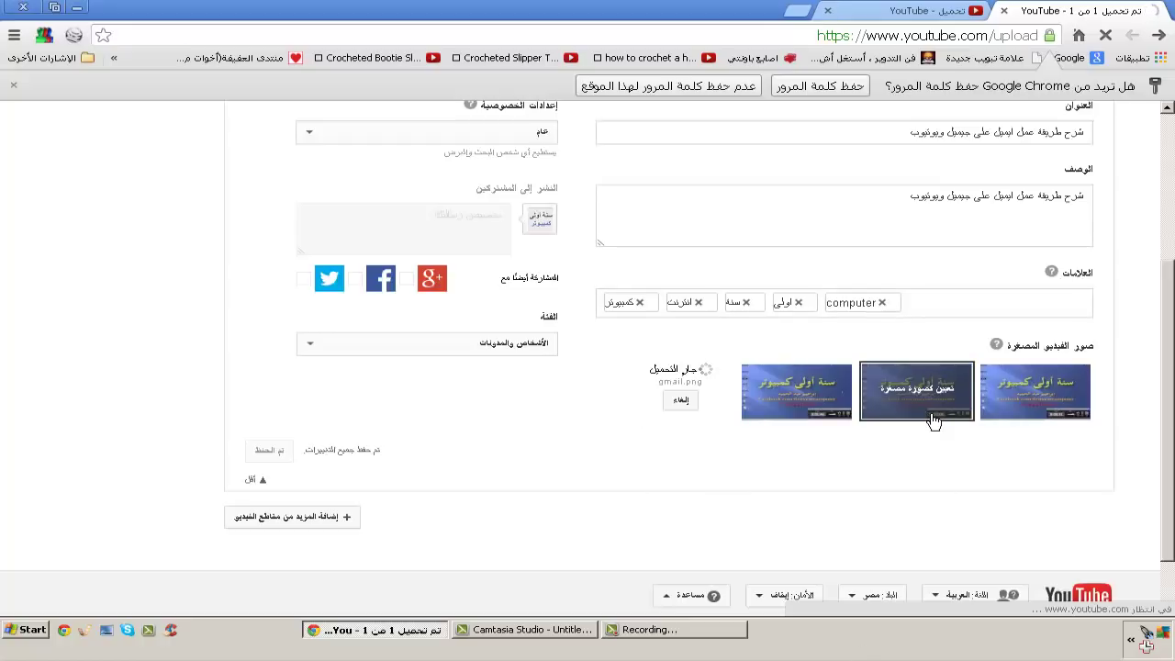
scroll(768, 524, up, 3)
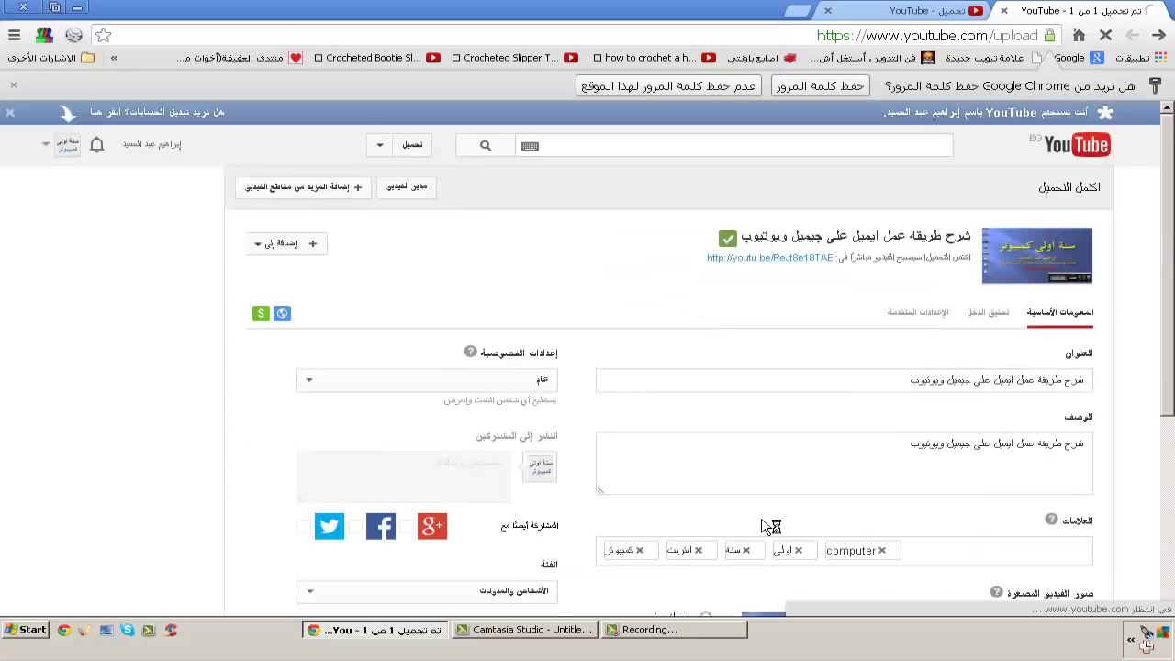
scroll(767, 526, down, 3)
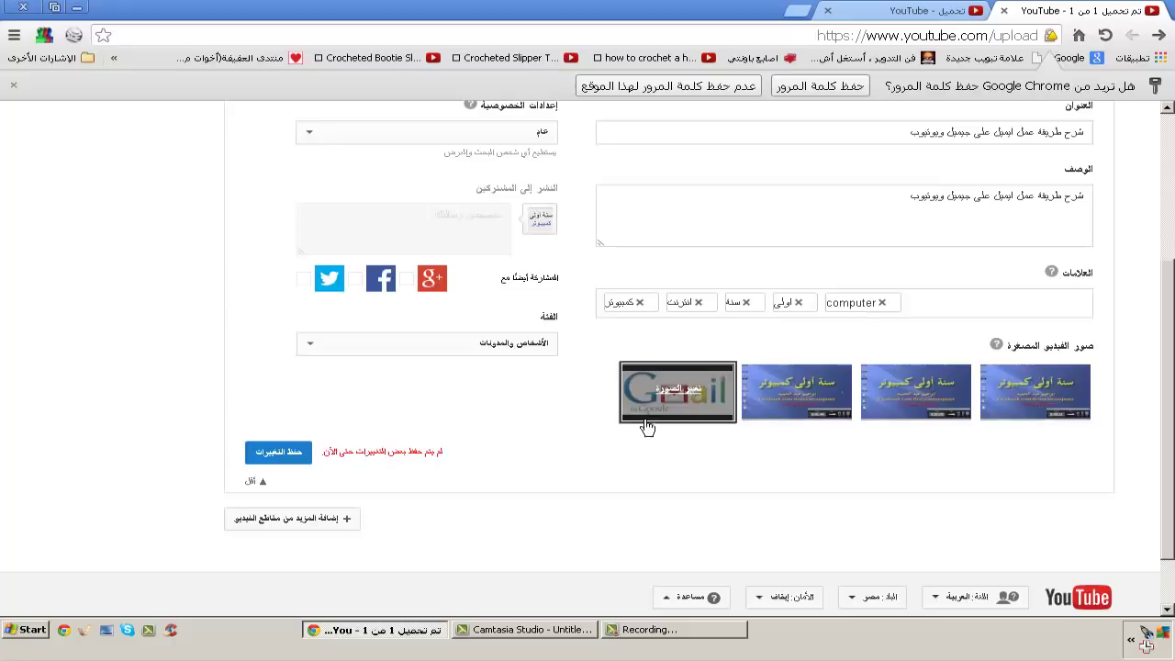
Save the thumbnail change, check it on the upload page, and minimize the browser to show the desktop.
click(284, 453)
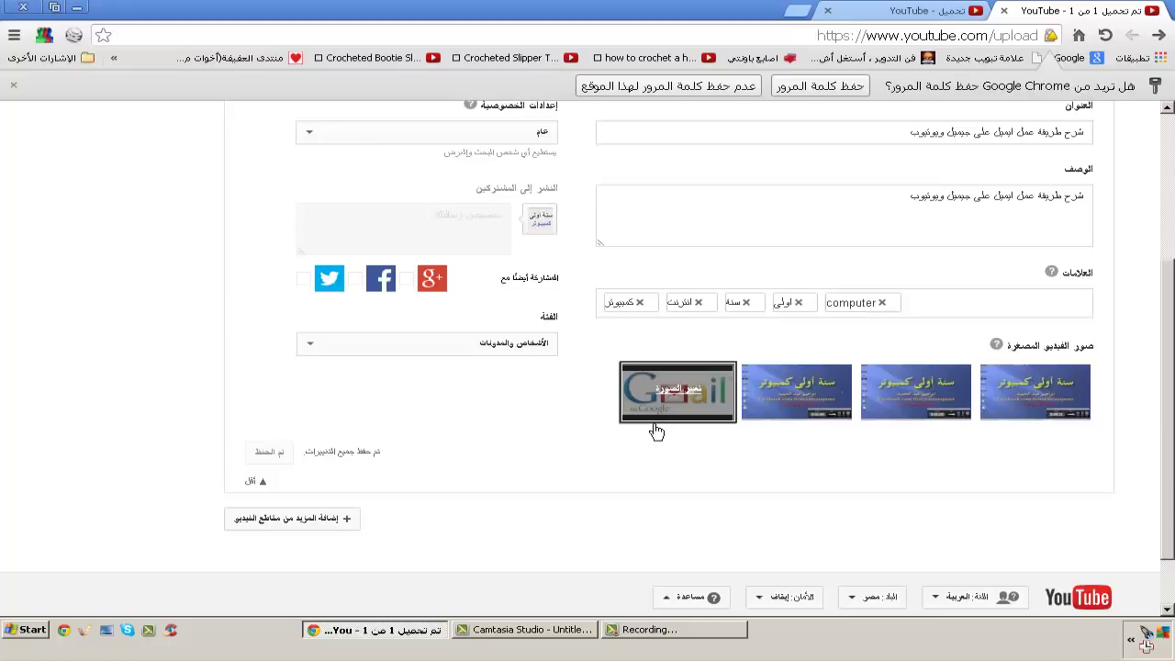
scroll(707, 374, up, 3)
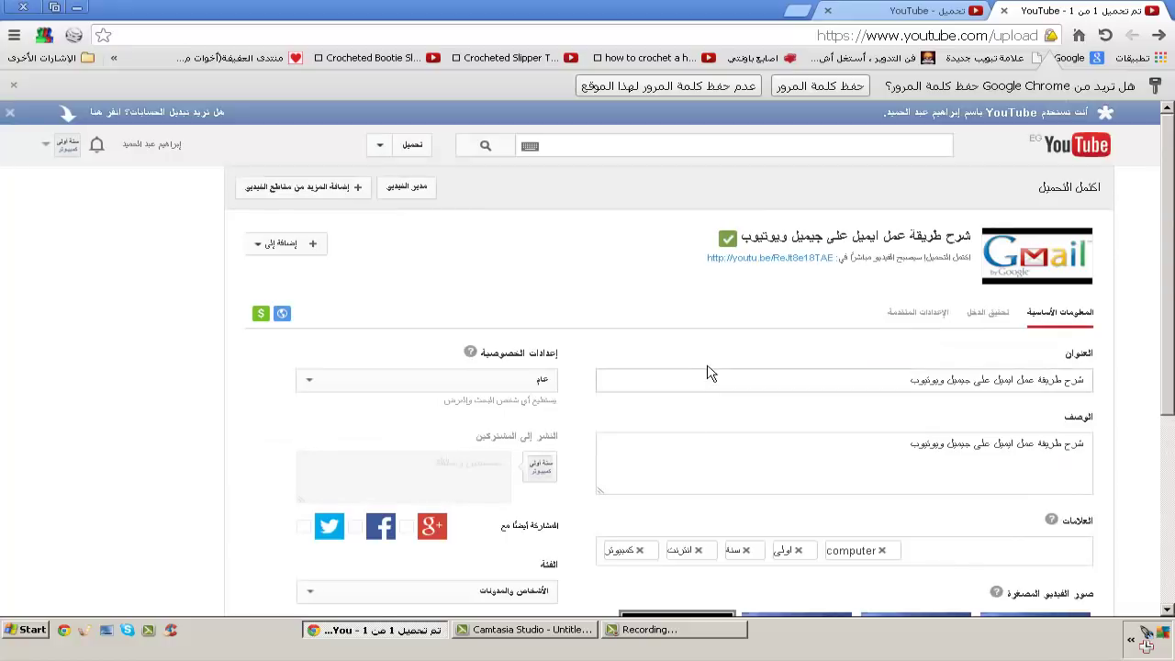
scroll(707, 373, down, 2)
scroll(706, 374, up, 2)
scroll(706, 373, down, 3)
click(410, 633)
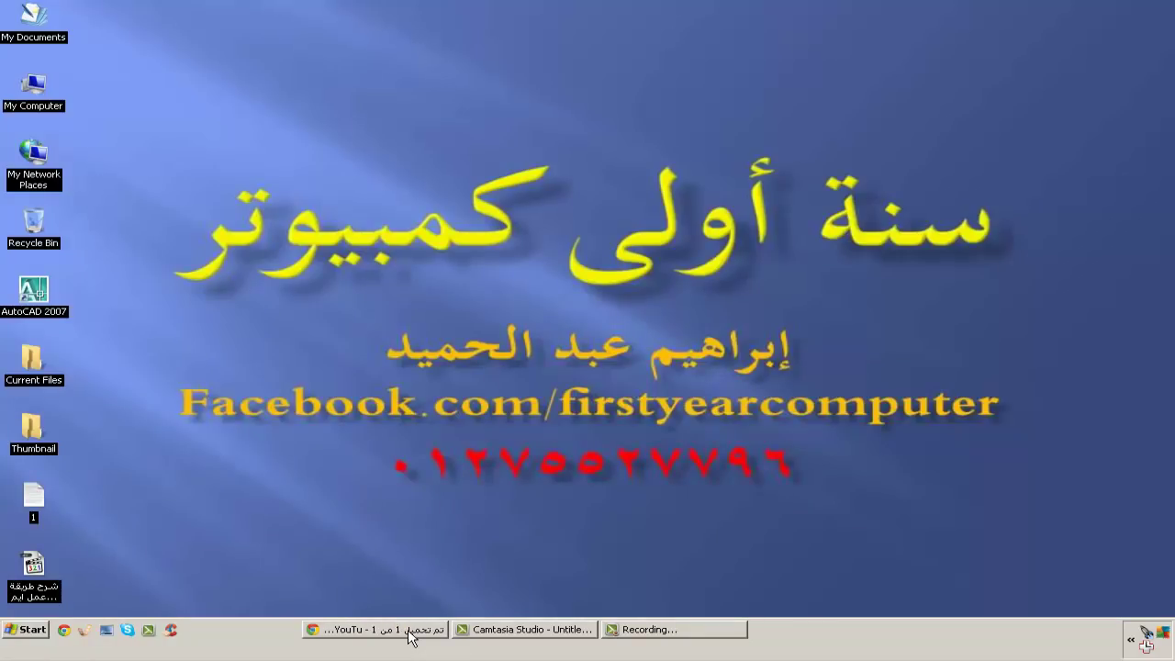